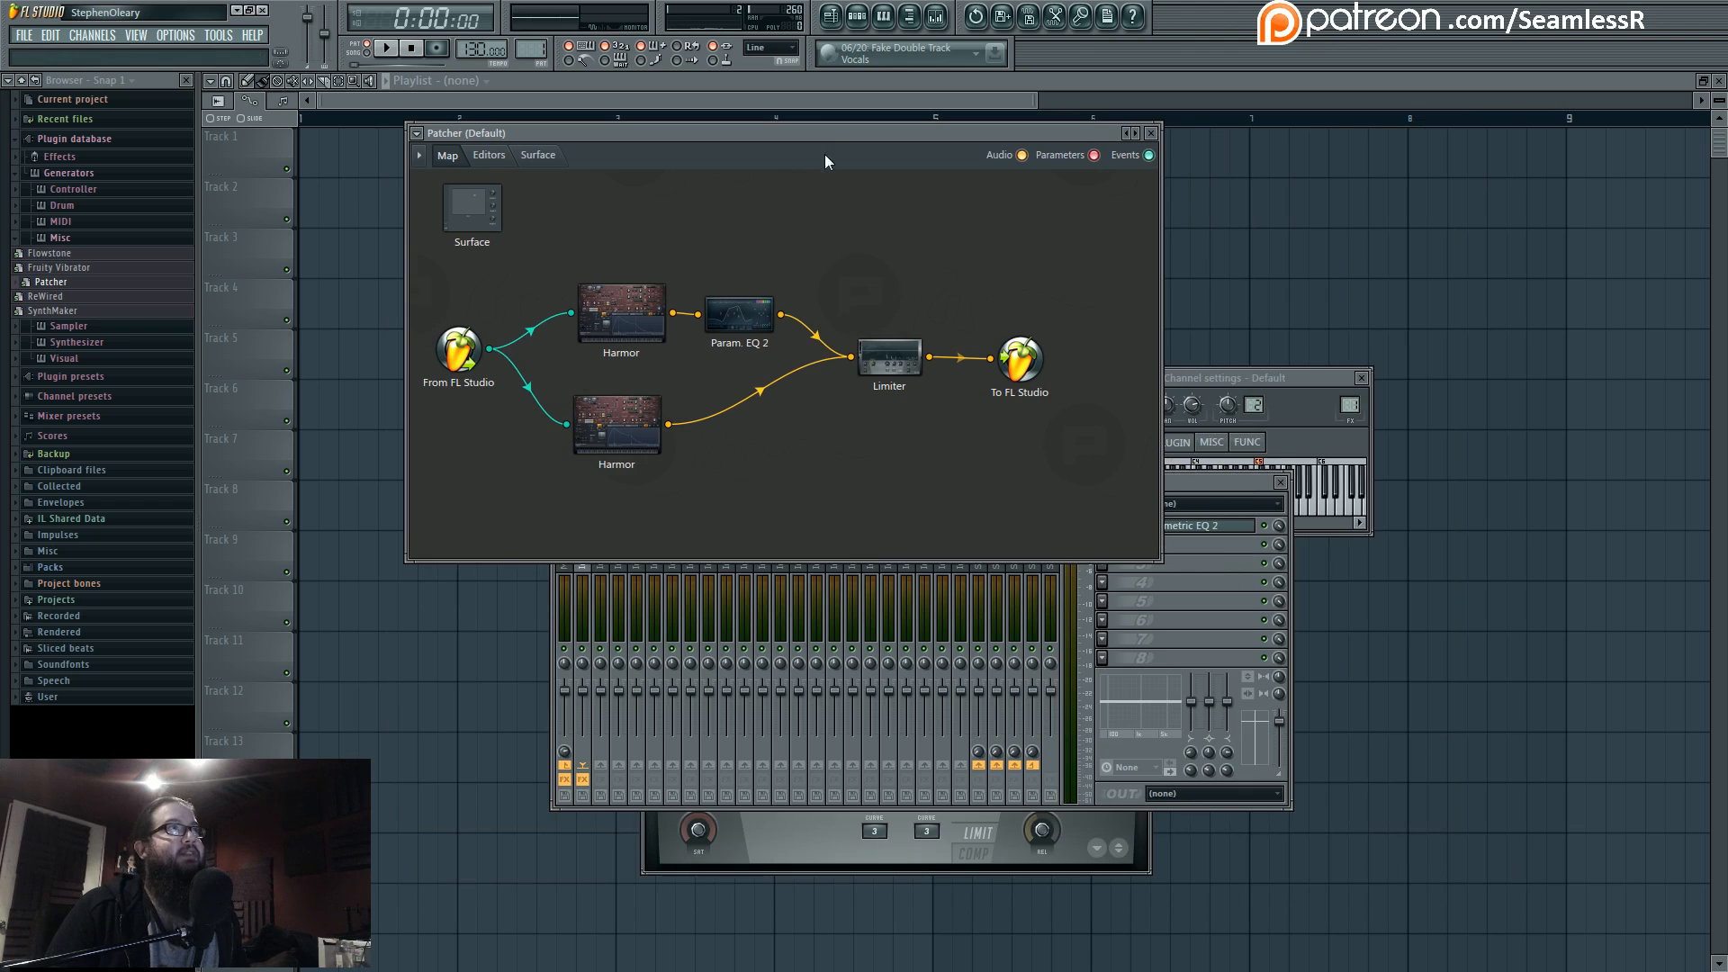
Reposition the Patcher window and play test notes to hear the current patch
left_click_drag(827, 133, 893, 175)
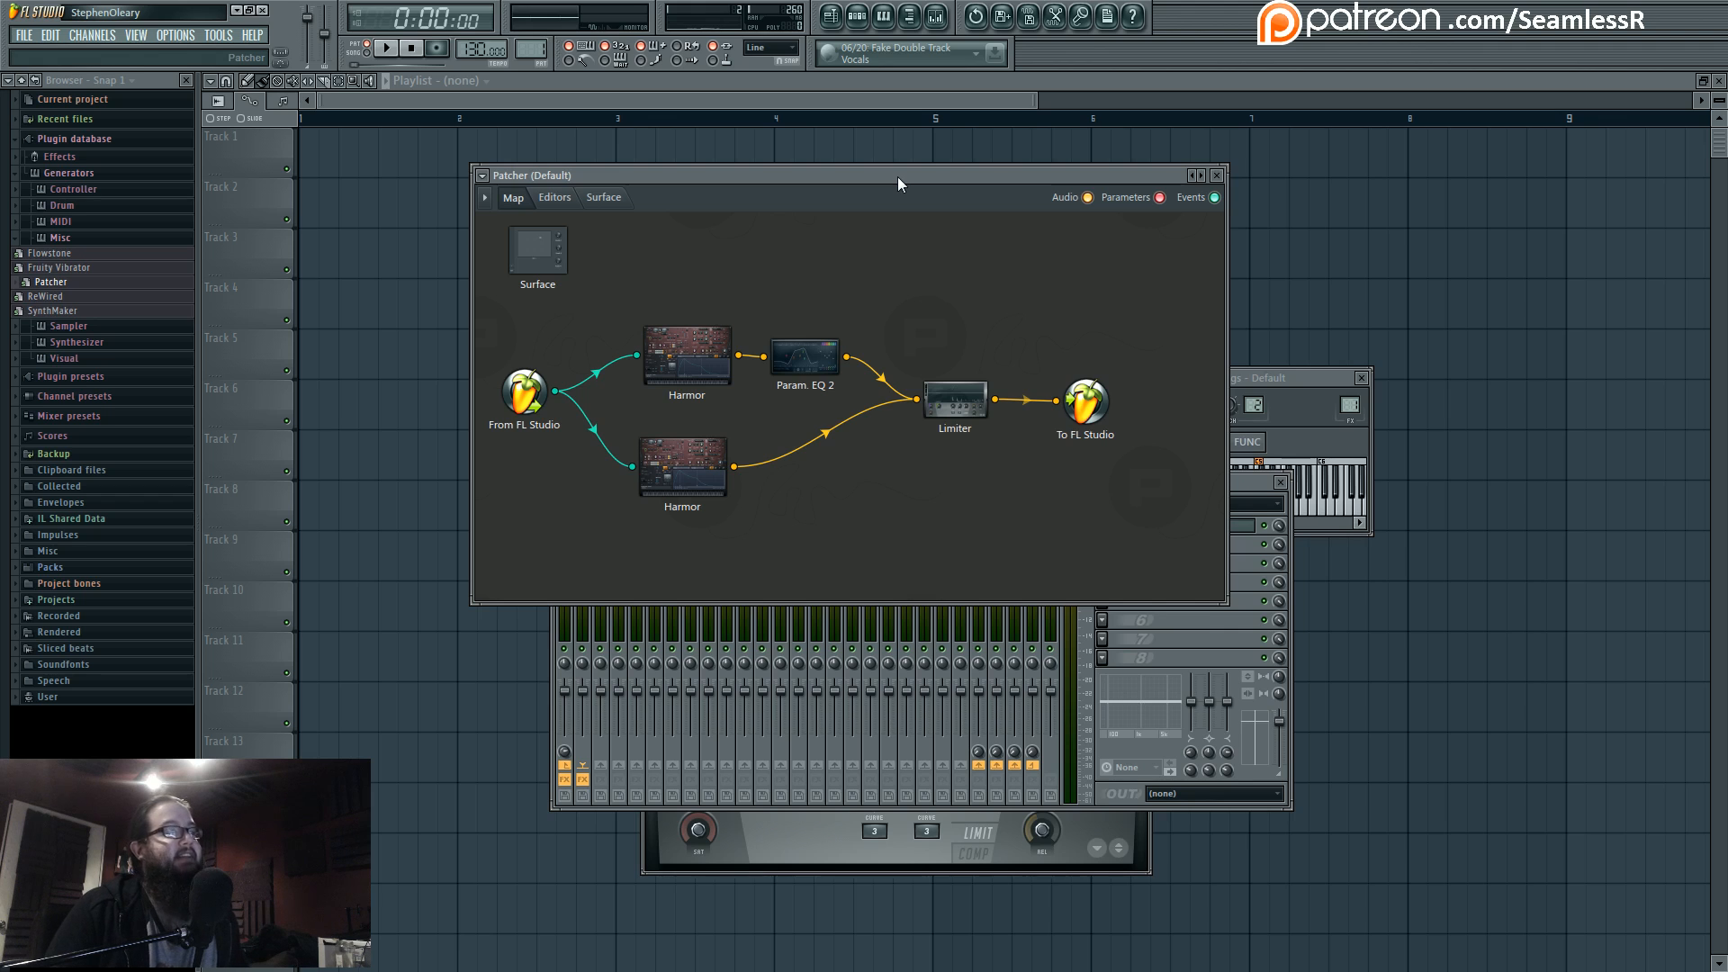
key("c")
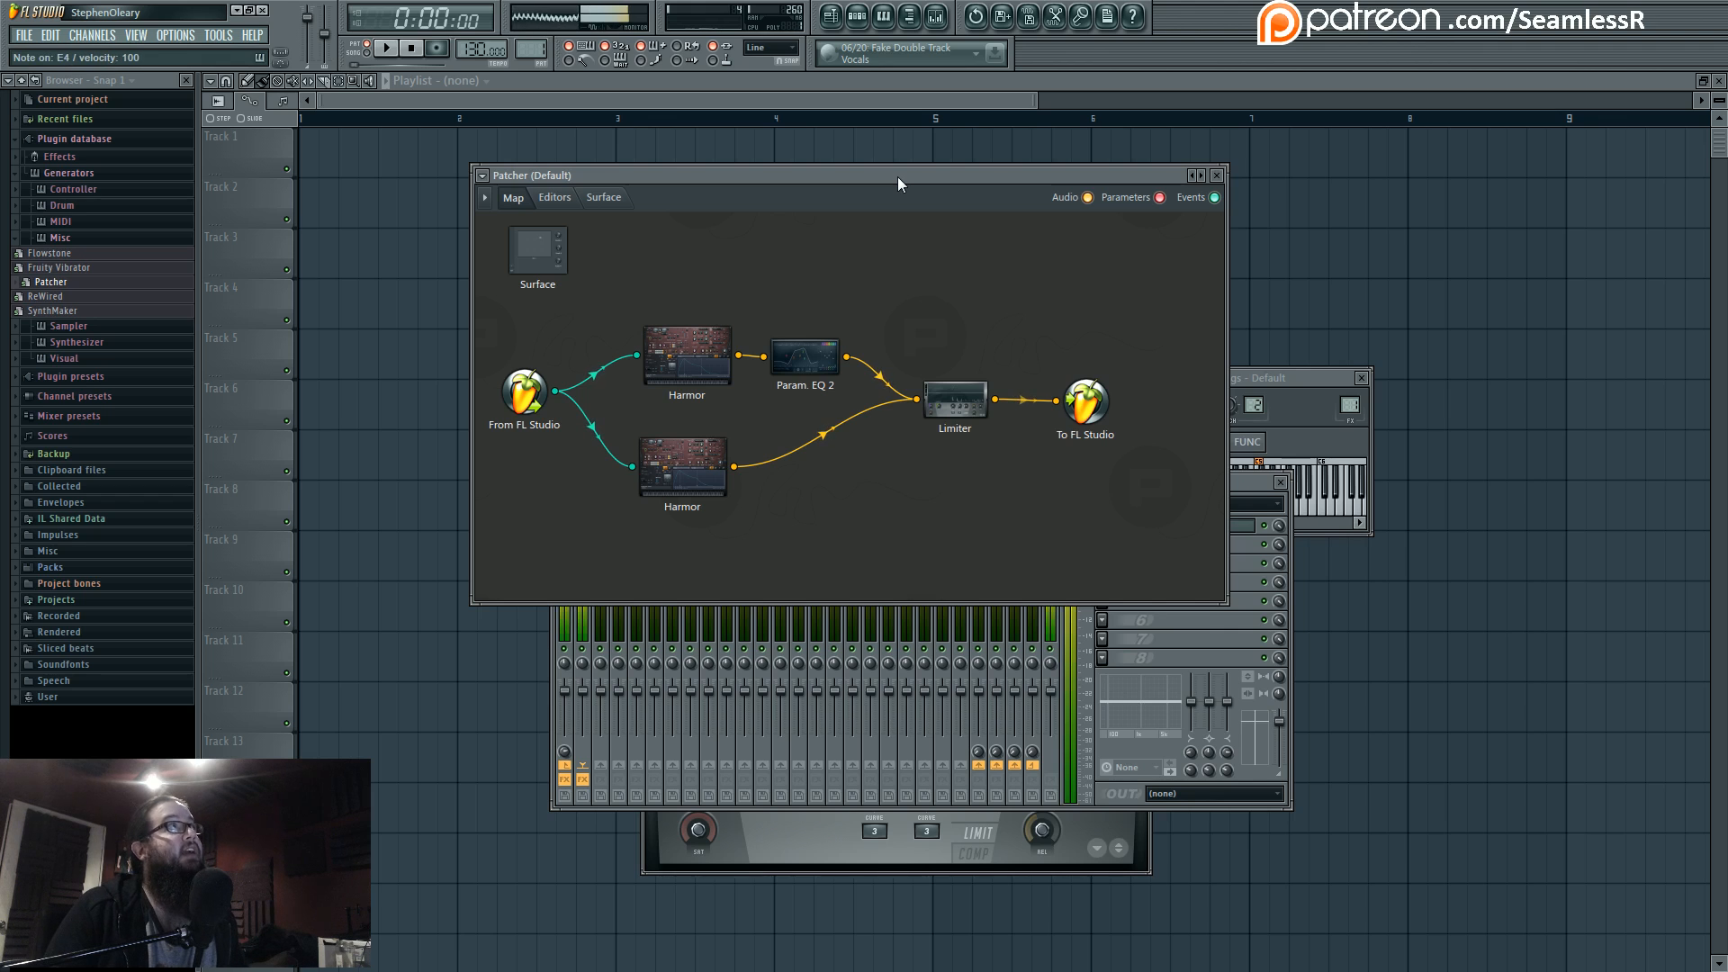
key("x")
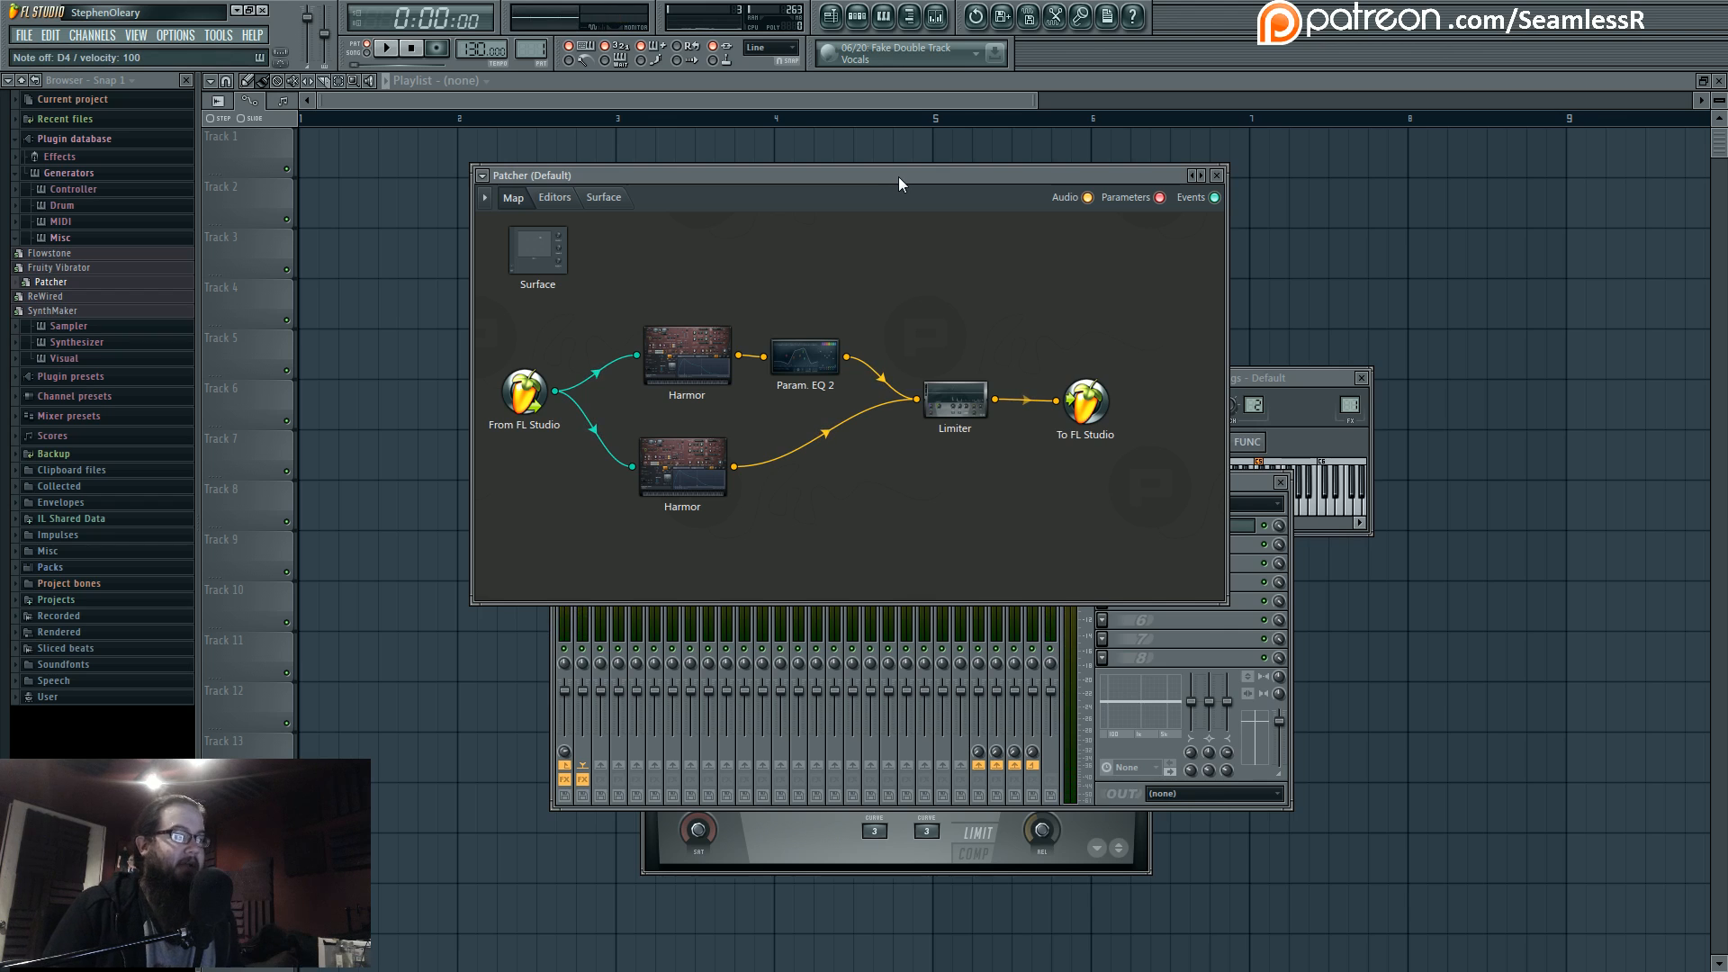
Open the upper Harmor's editor with the Patcher window enlarged to fit it, and hide the second Harmor's spectral display
double_click(710, 348)
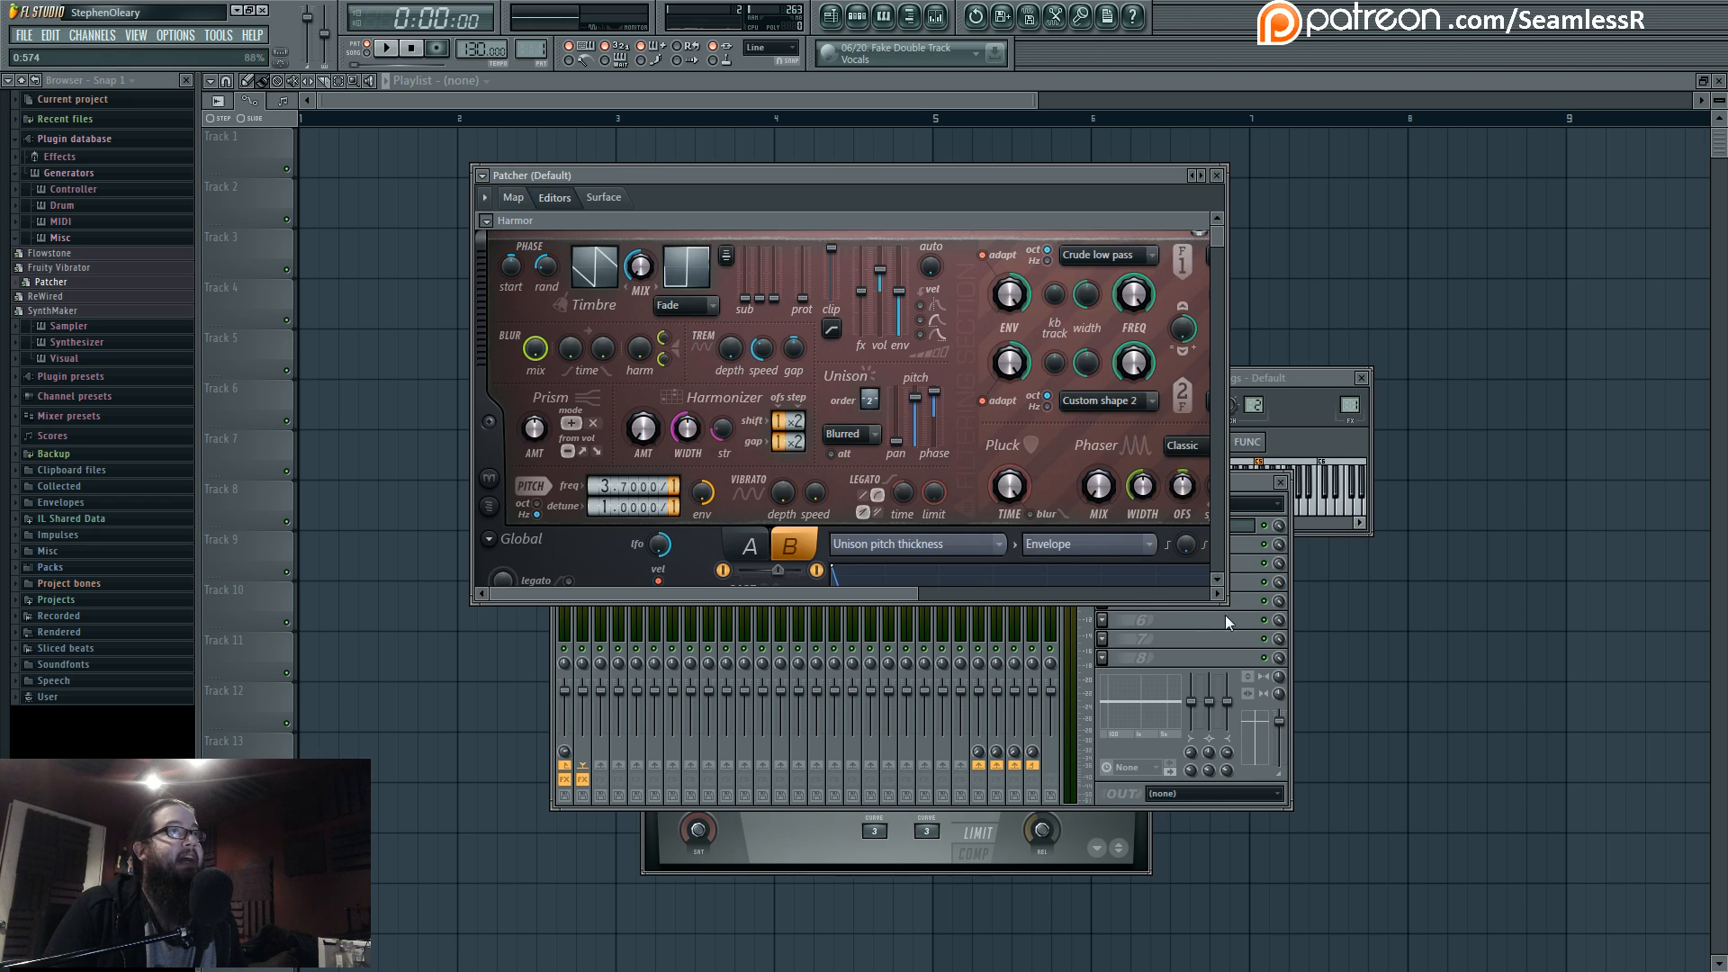
left_click_drag(1223, 604, 1493, 913)
scroll(1388, 628, "down", 3)
scroll(1388, 628, "down", 1)
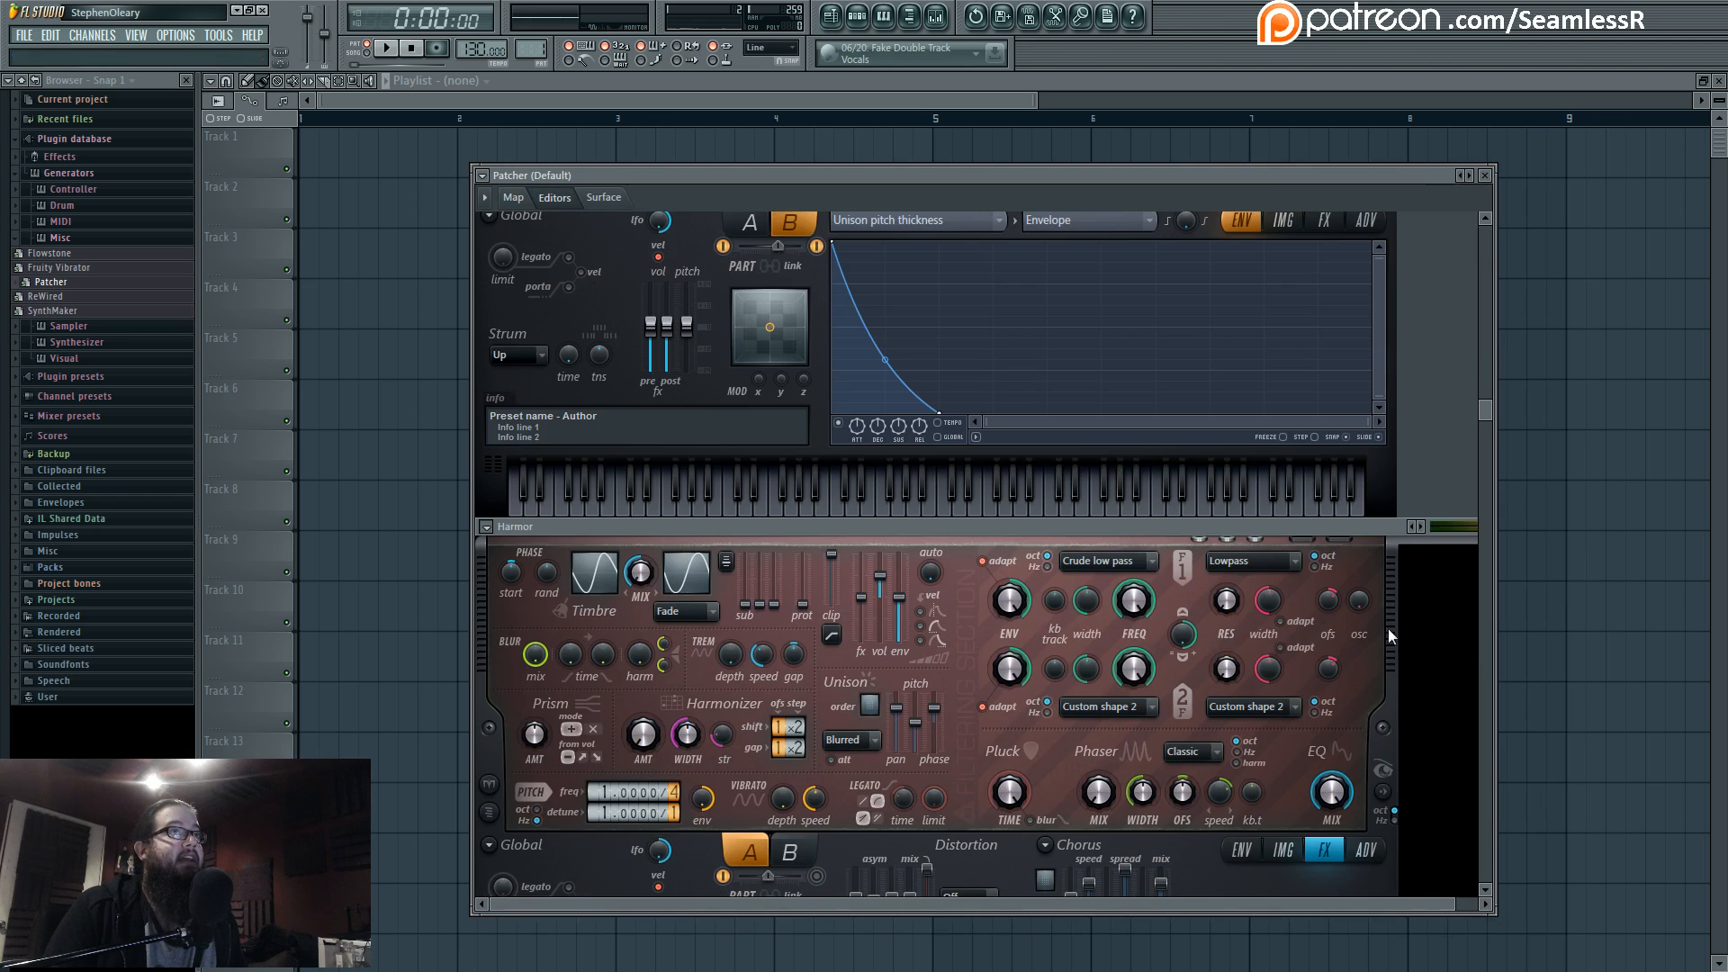
left_click(1385, 793)
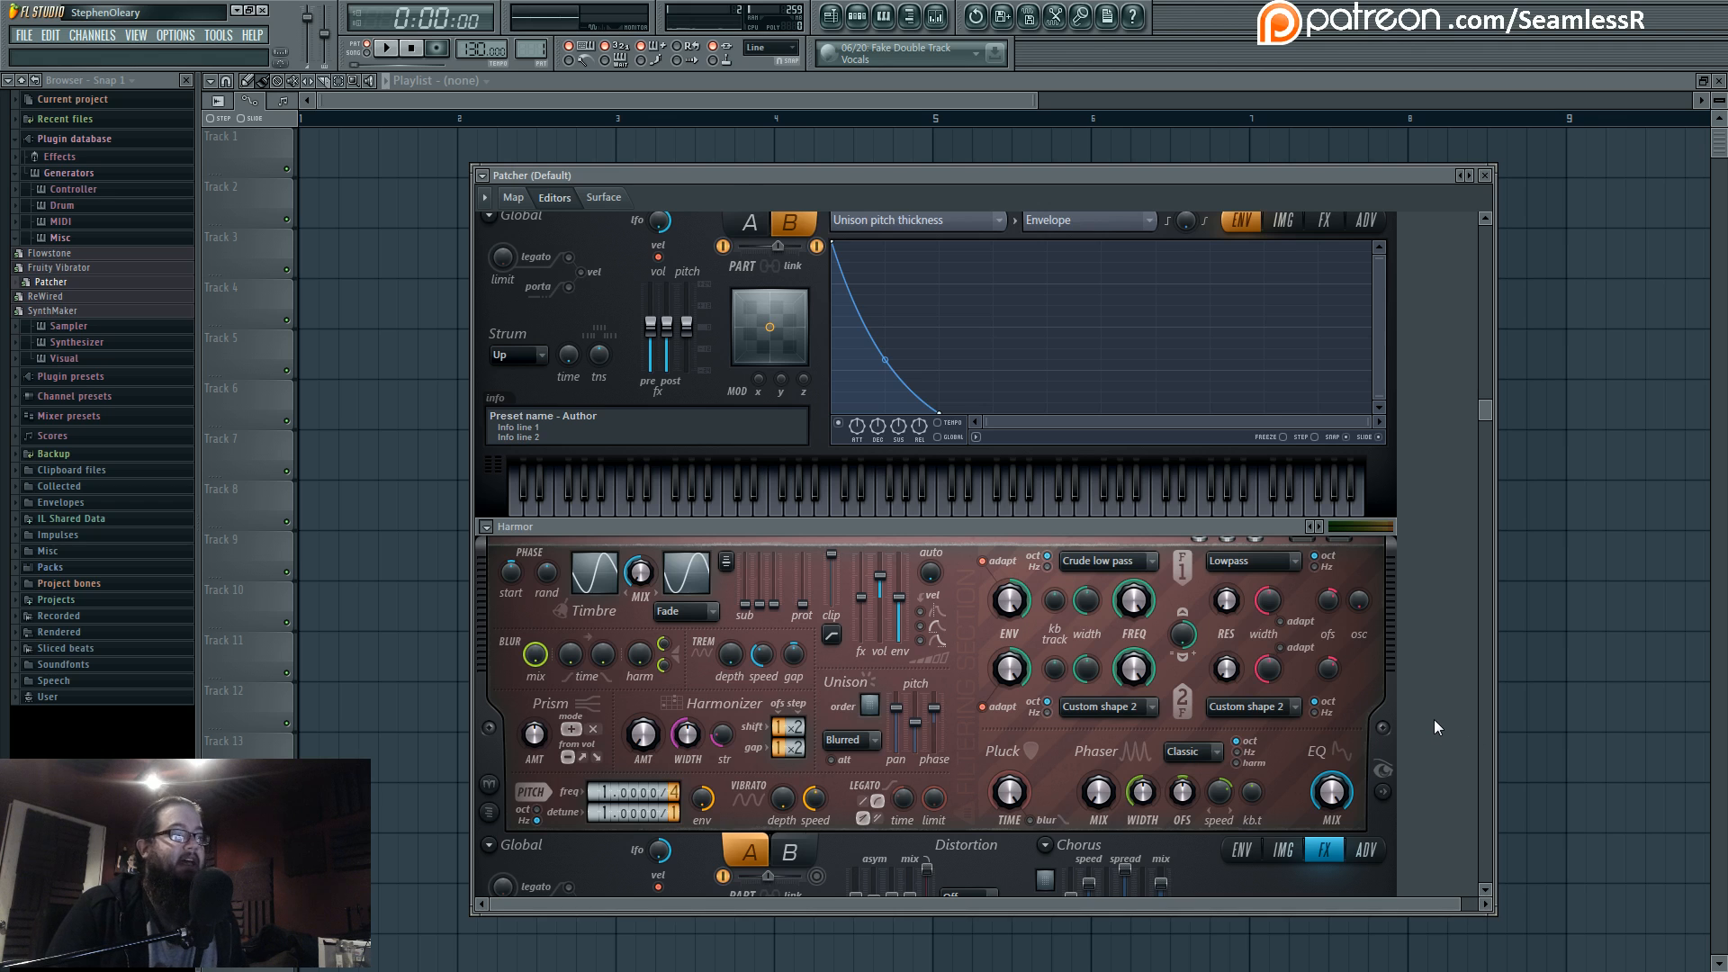
scroll(1436, 715, "up", 4)
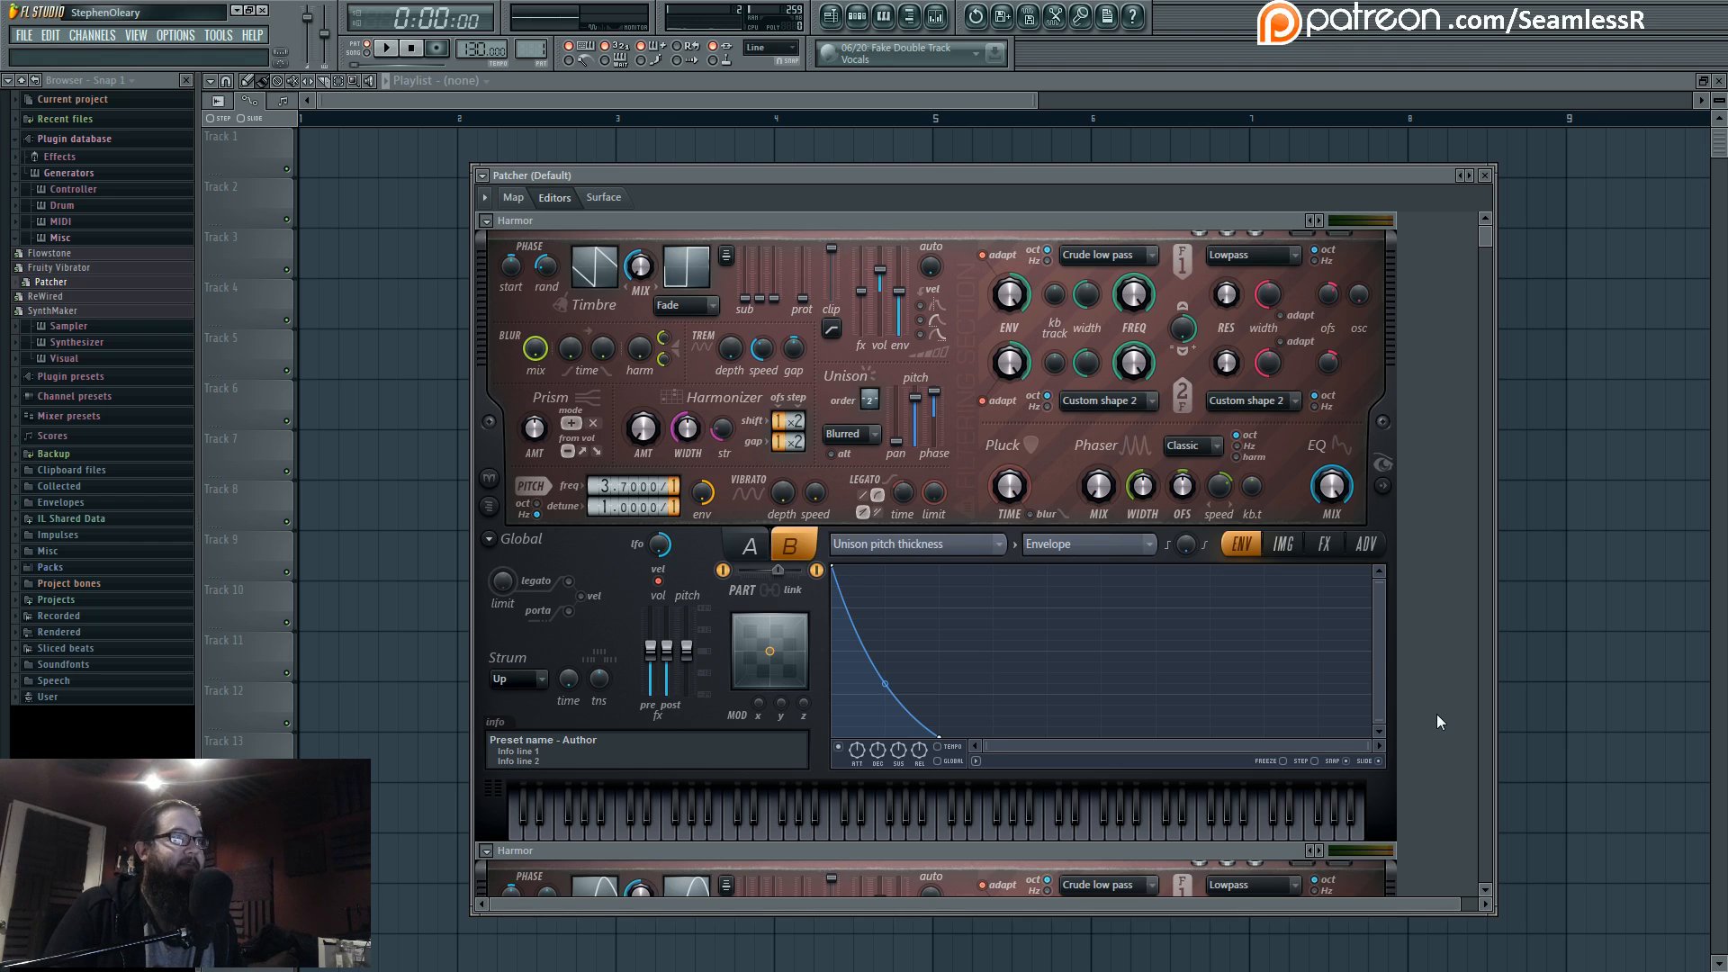
Audition part B with its pitch frequency multiplier raised above 4 and at 3.9, playing test notes
key("v")
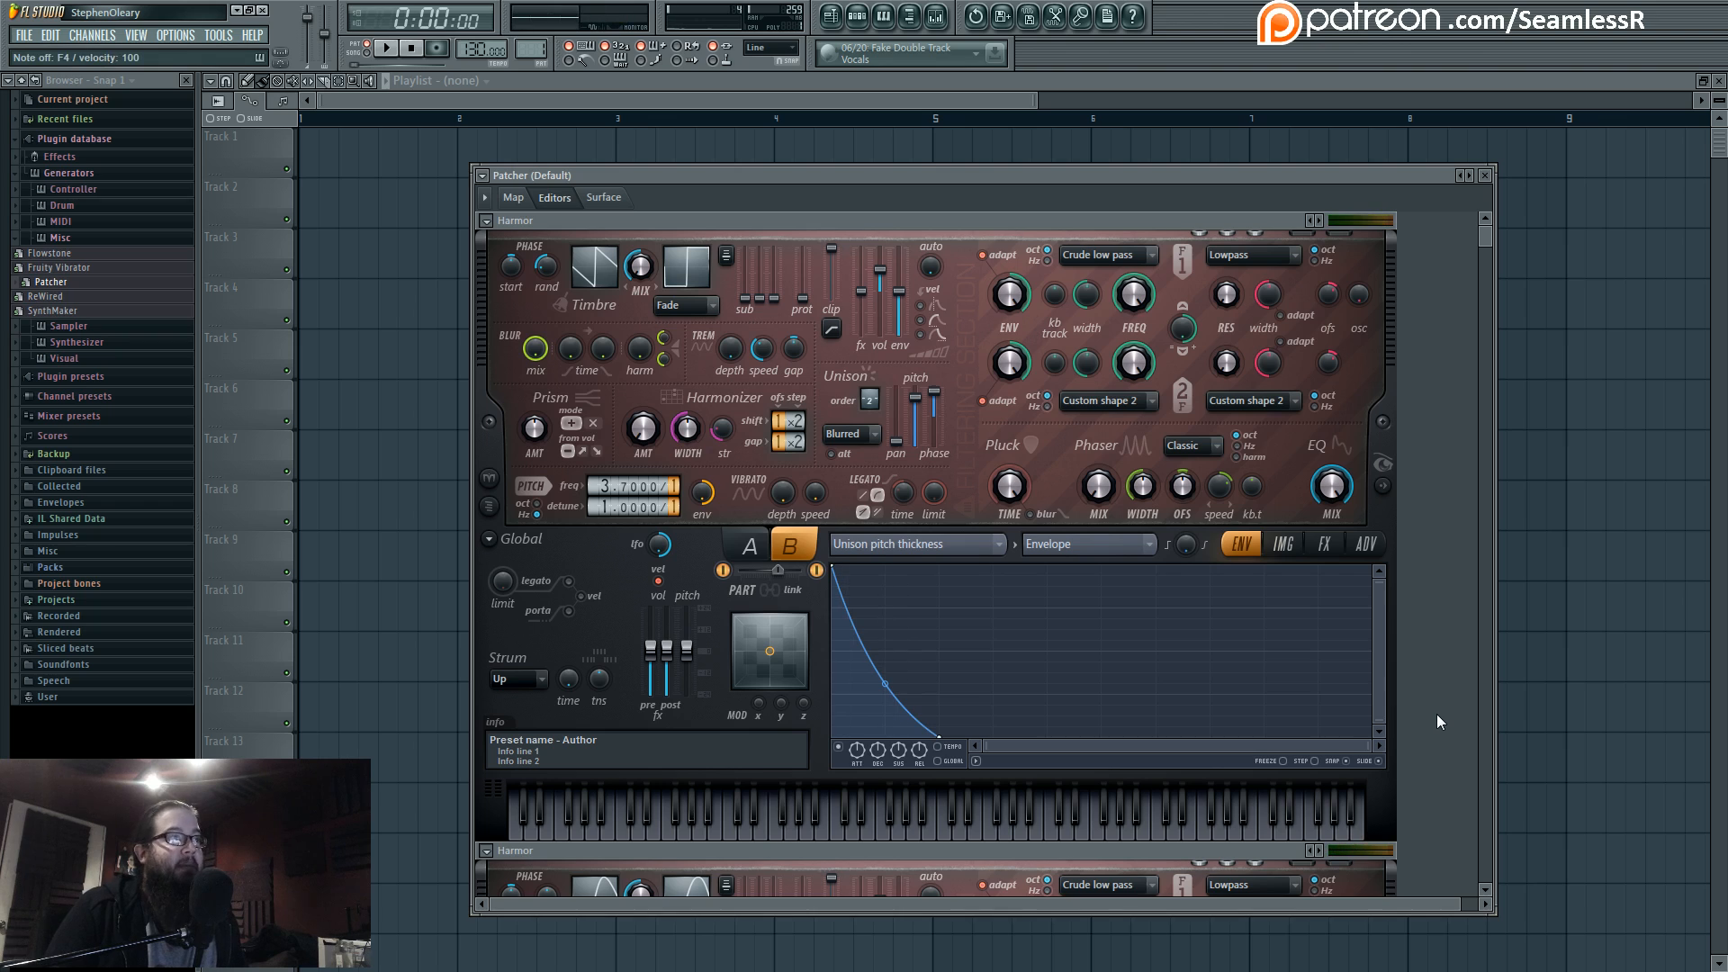
key("c")
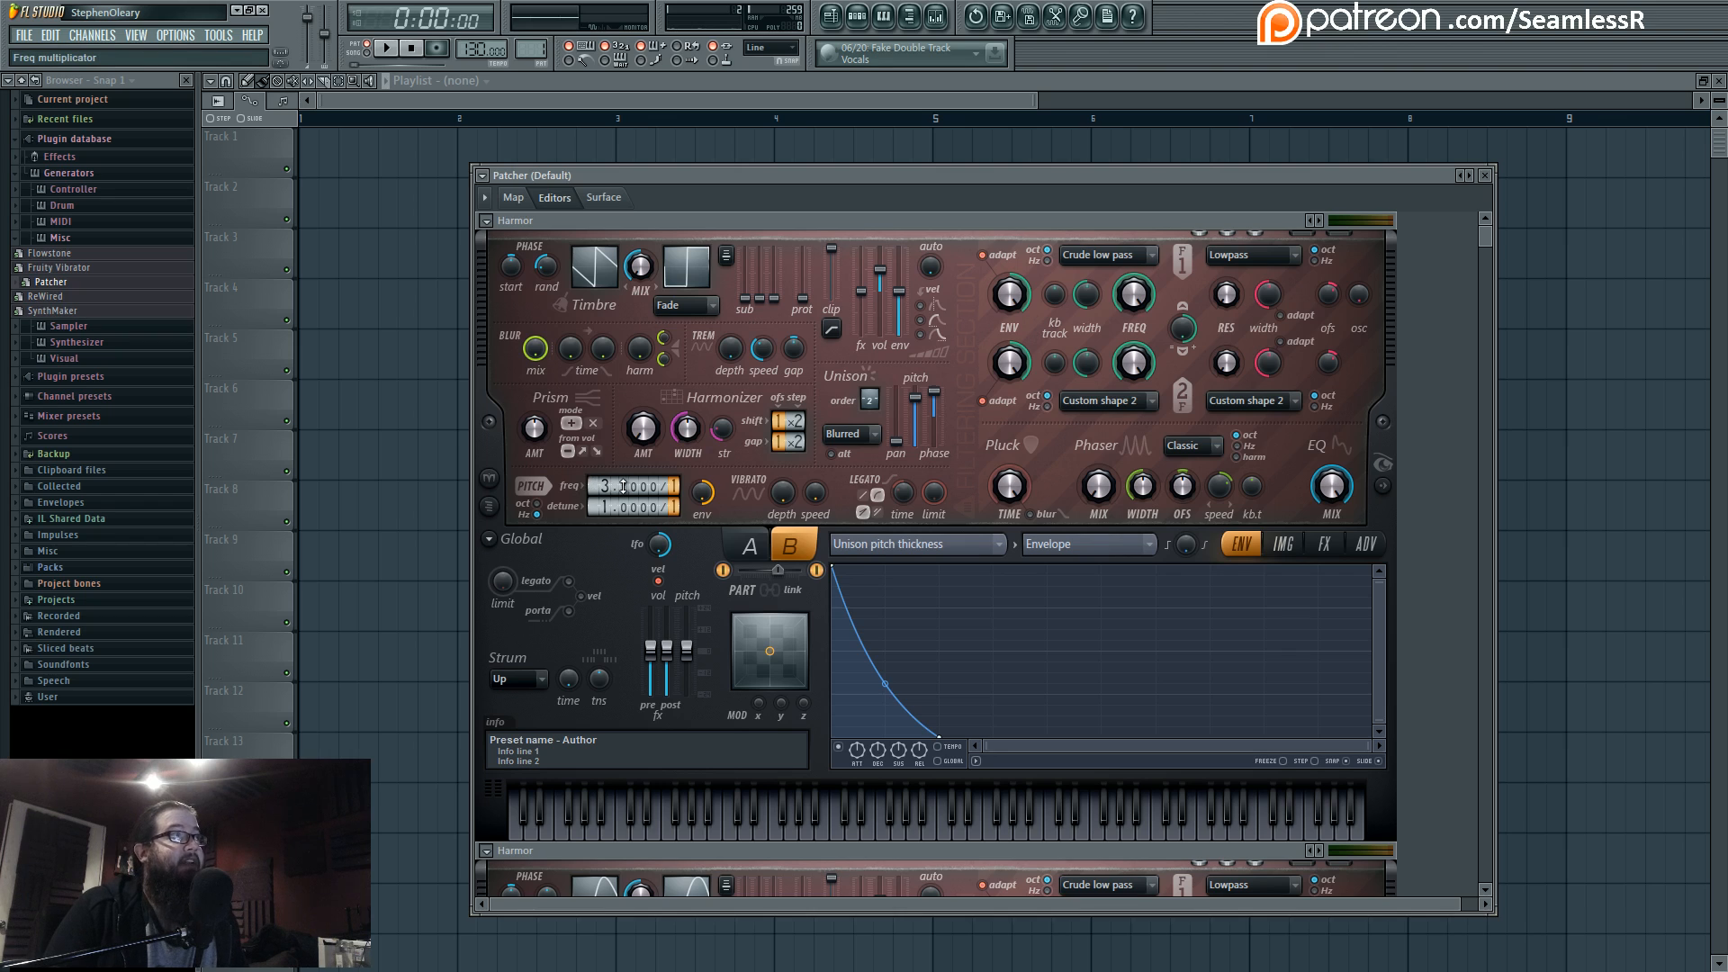
left_click_drag(623, 486, 623, 477)
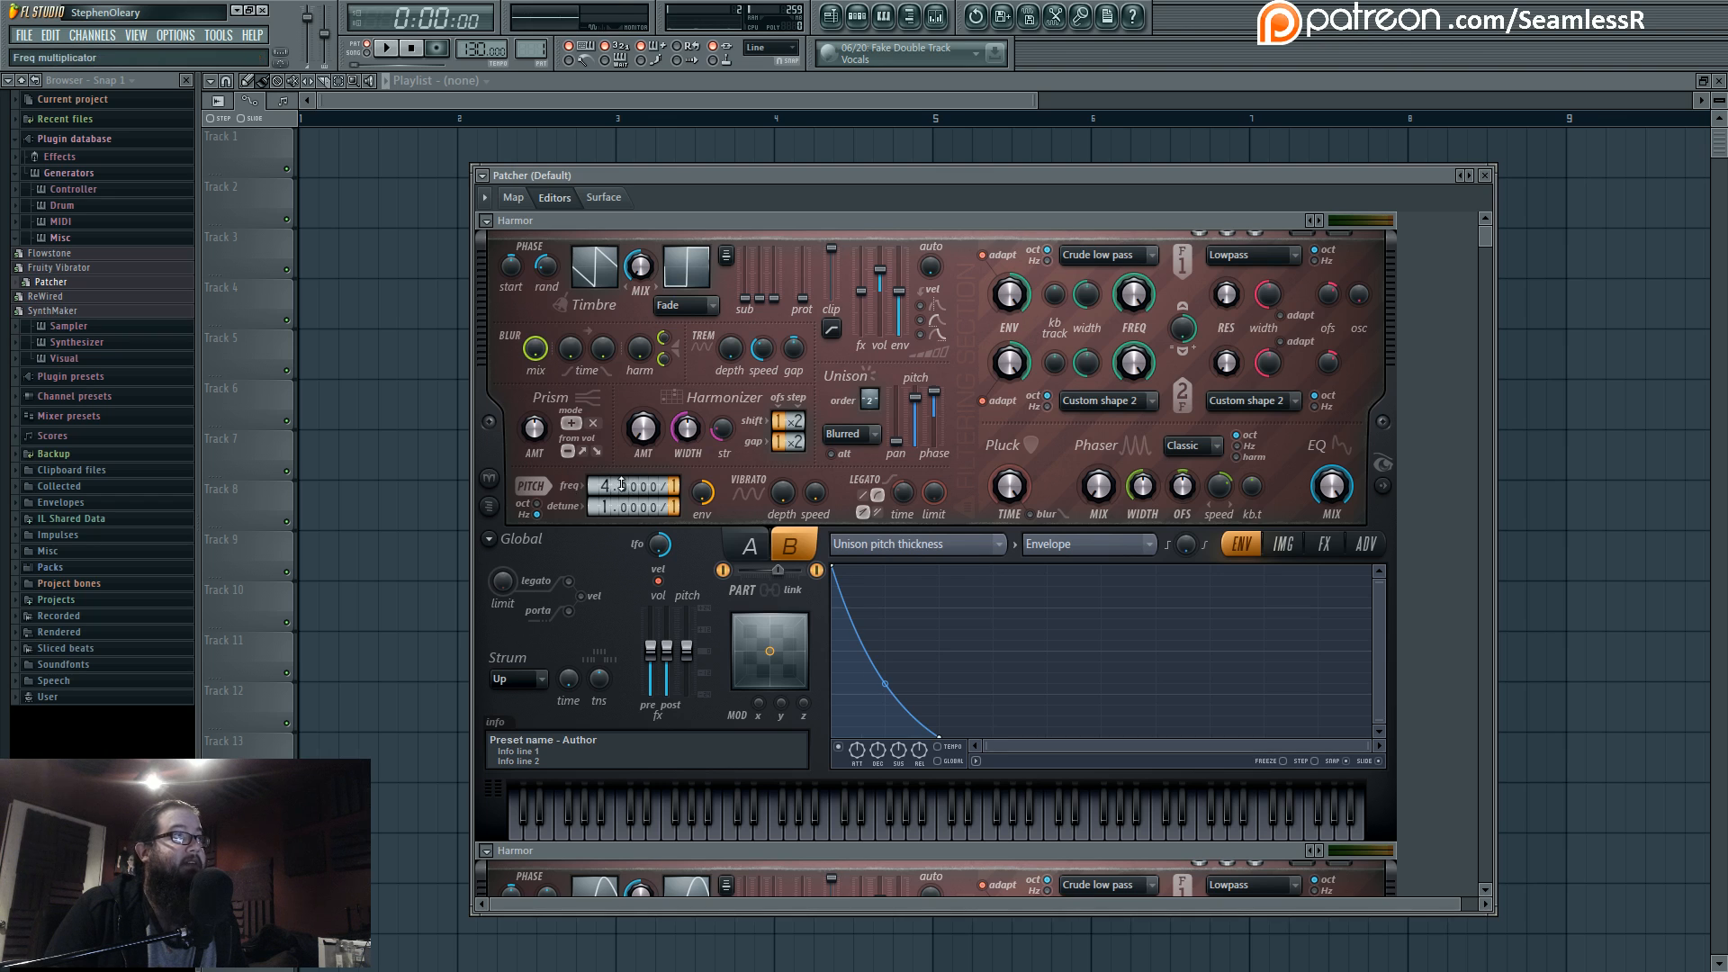
key("v")
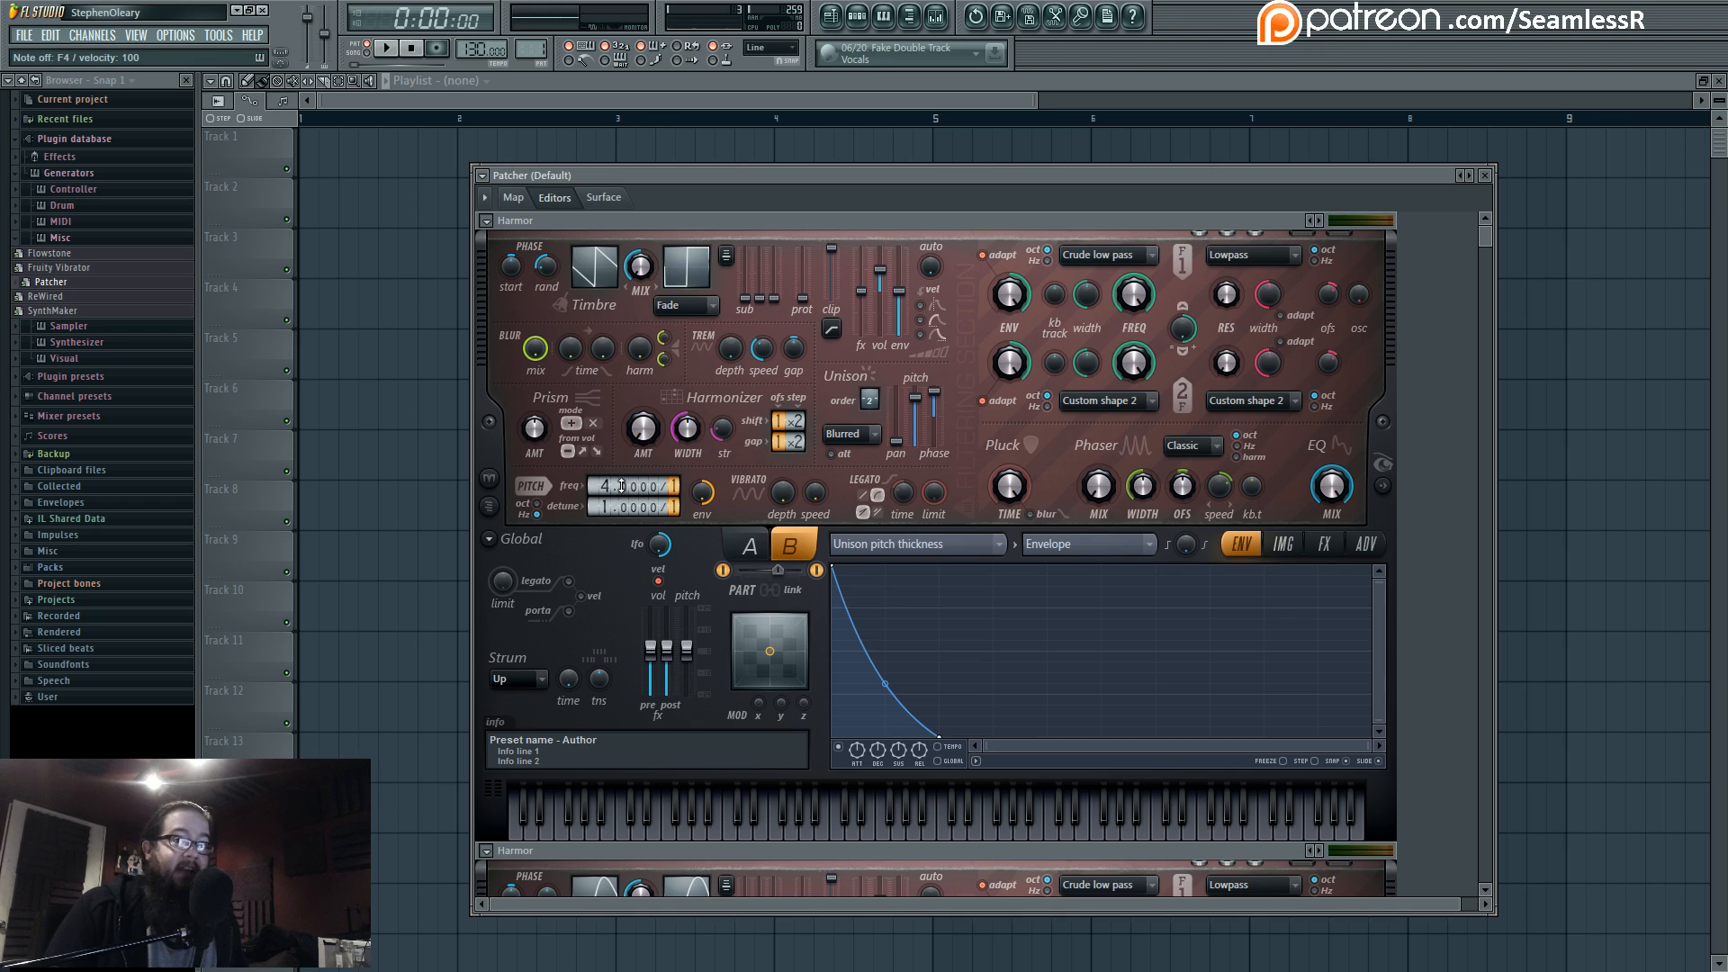
left_click_drag(623, 485, 623, 490)
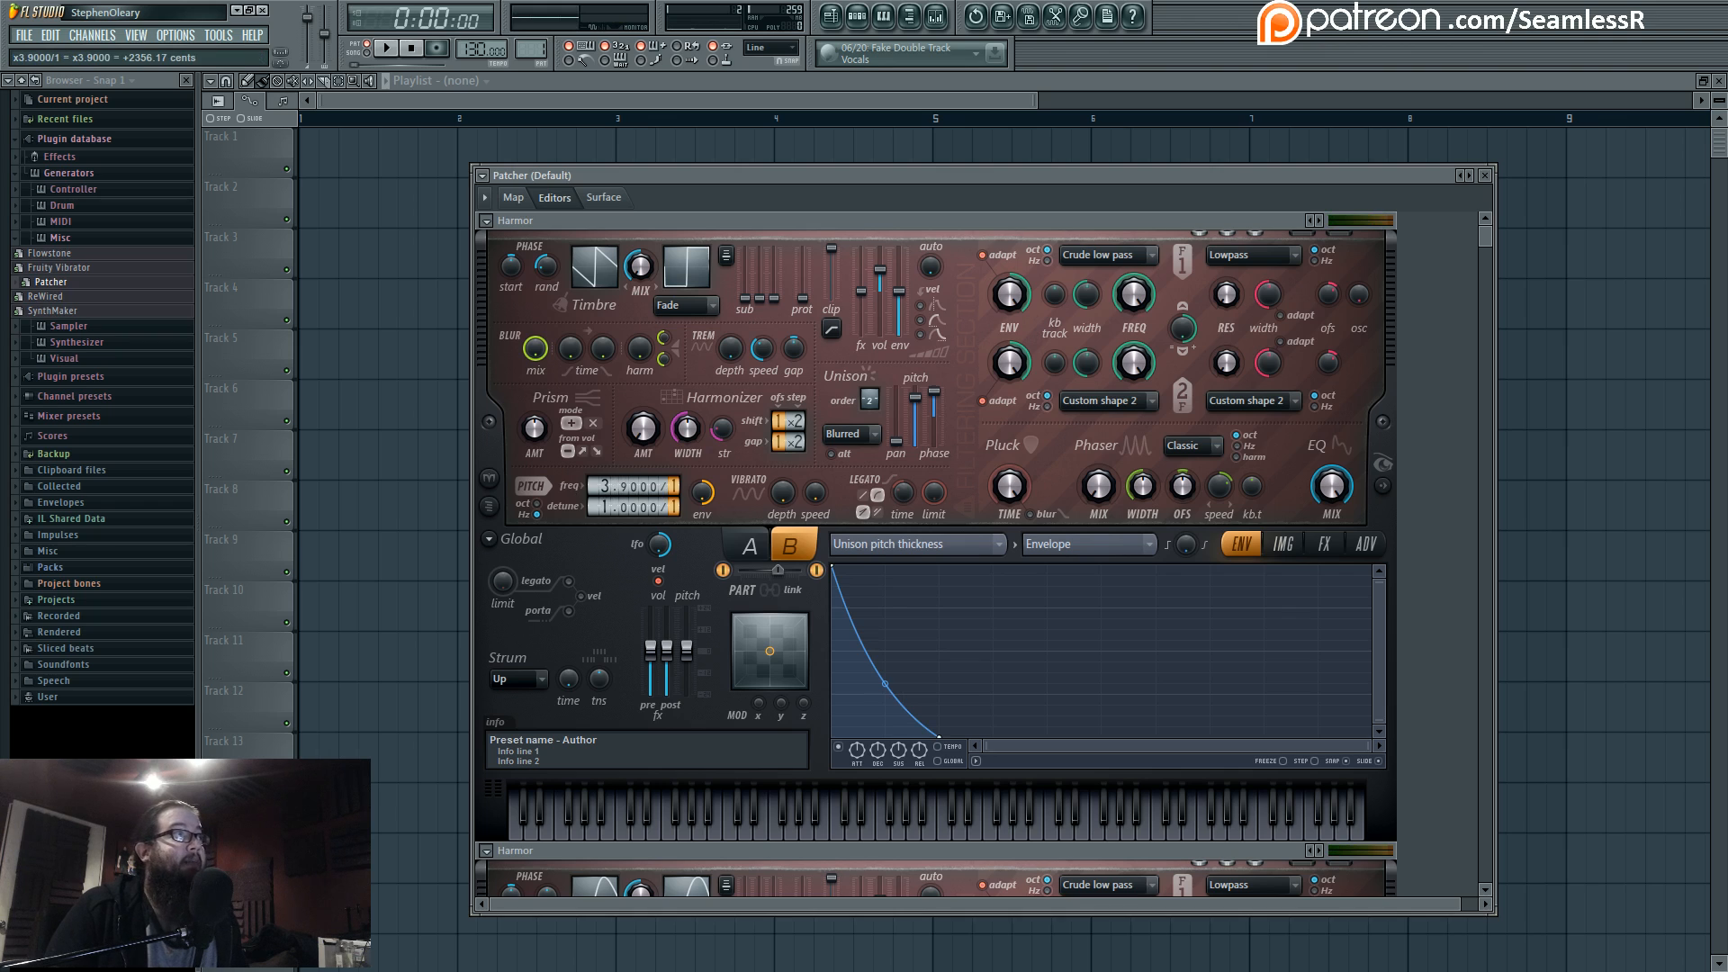
key("v")
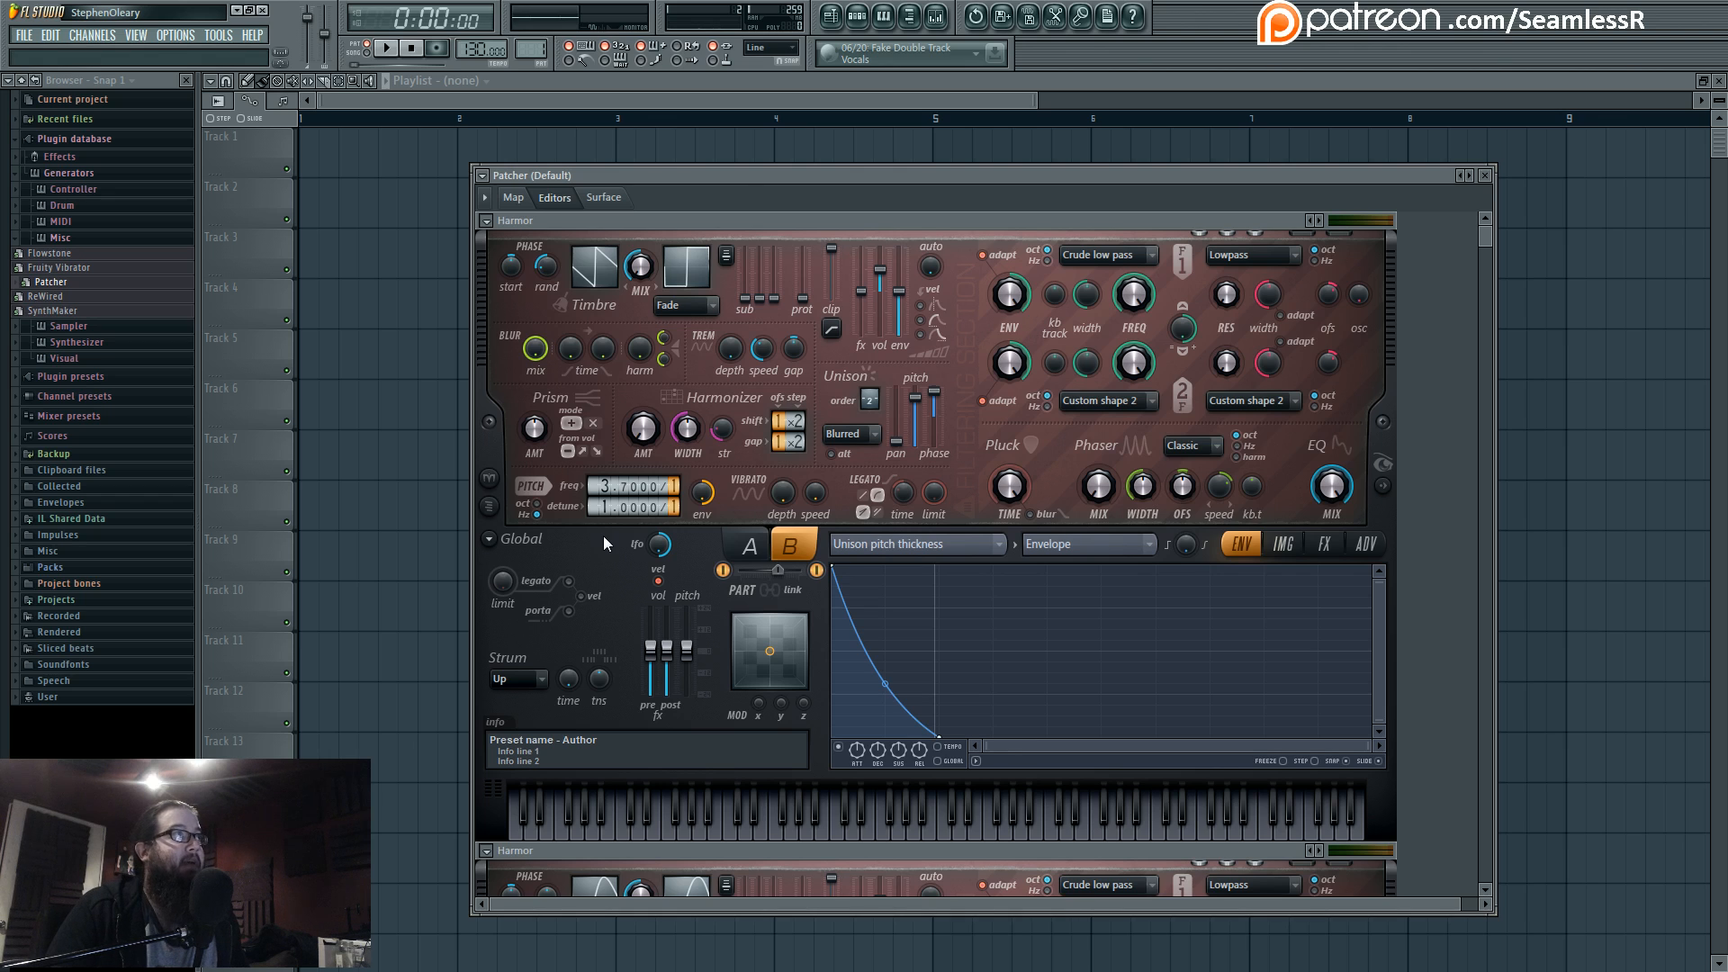
Reposition the Patcher window and display part B's Harmonic unison pitch curve
left_click_drag(736, 176, 701, 160)
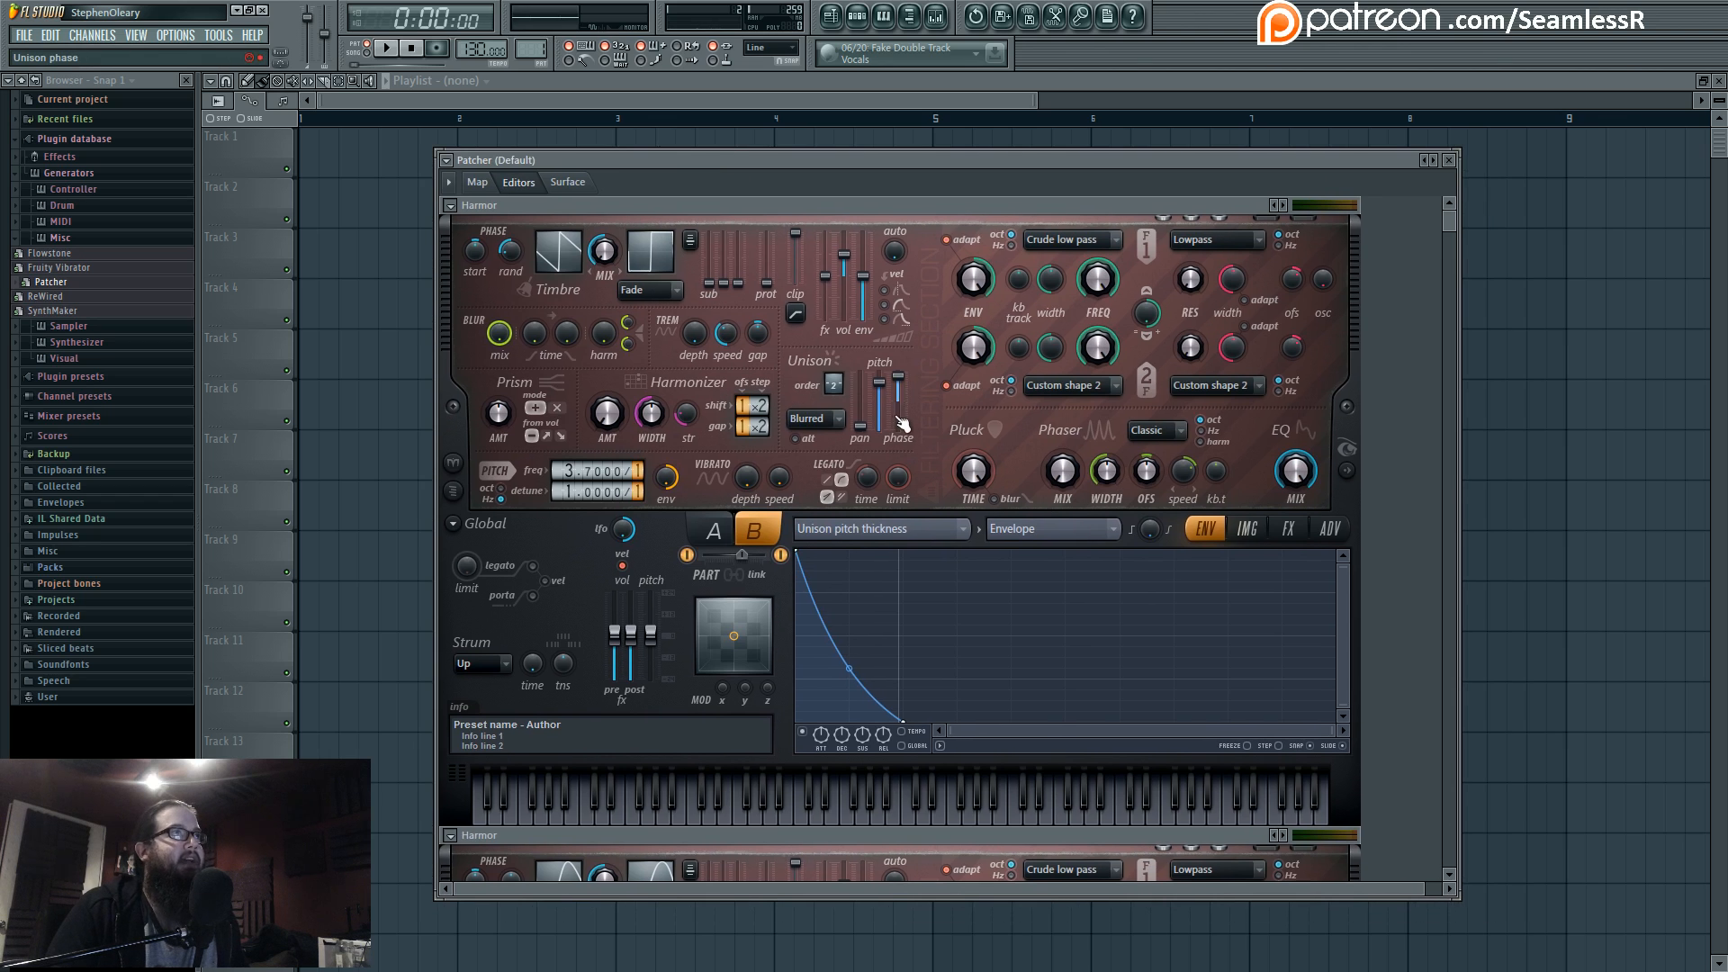
left_click(905, 530)
left_click(1126, 518)
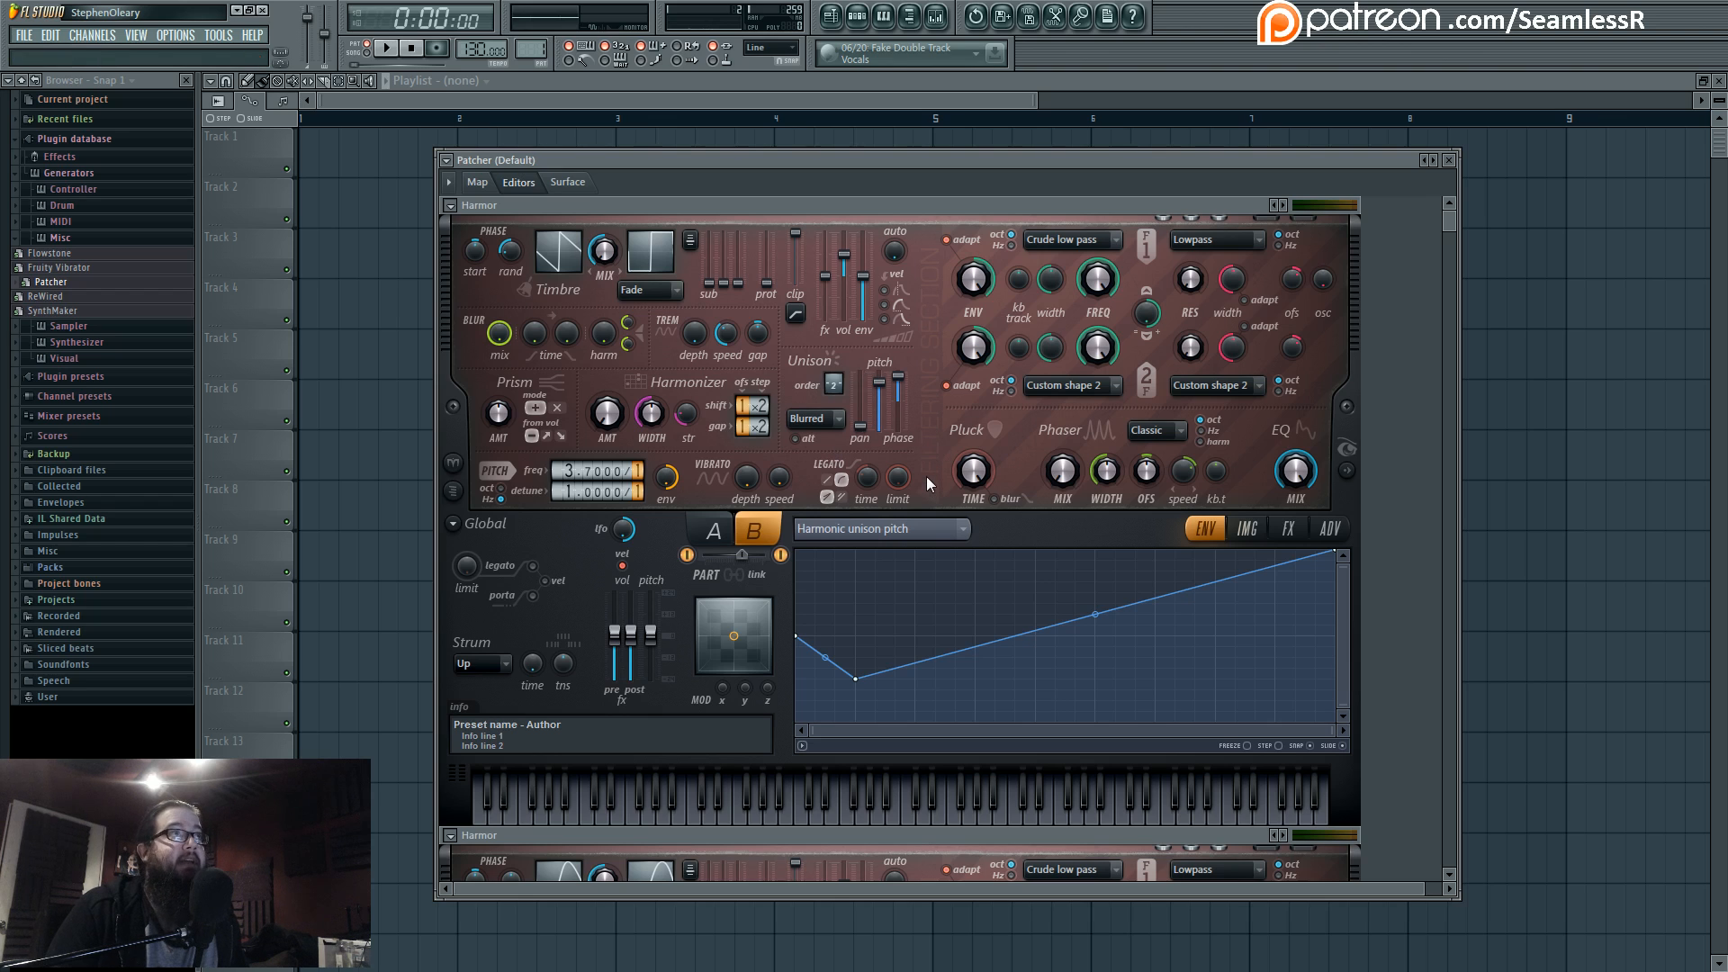
Bring up the Unison pitch thickness envelope of part B through the unison pitch control's articulator
right_click(895, 393)
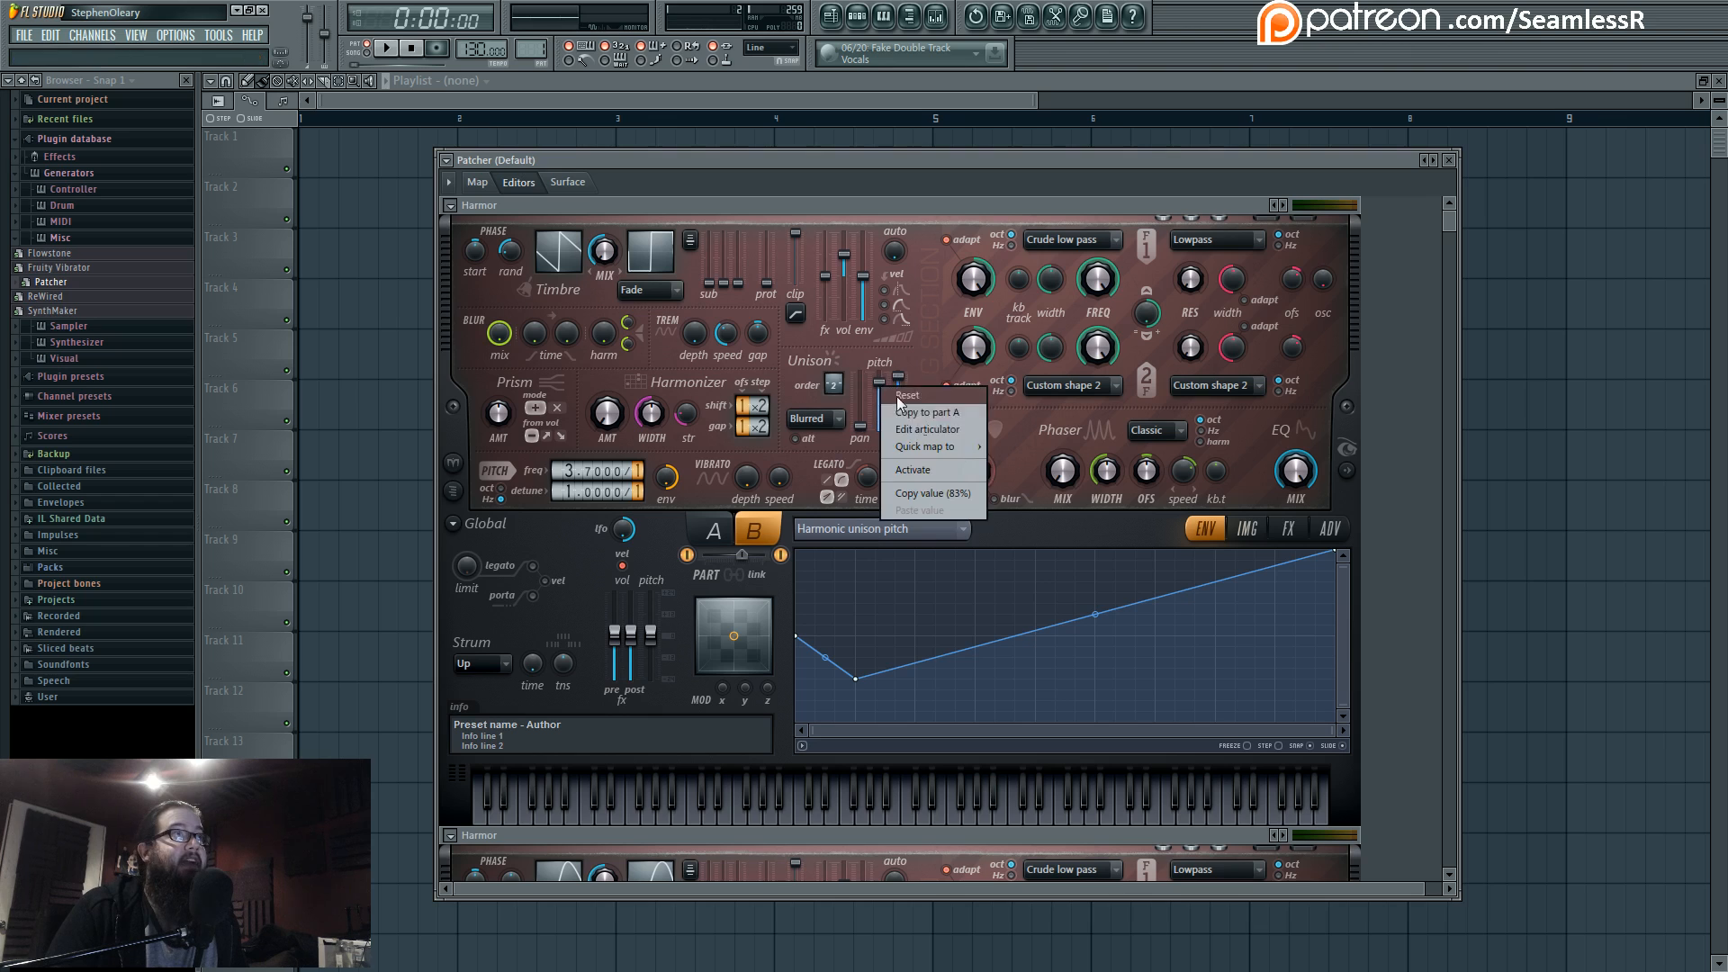
left_click(898, 412)
right_click(881, 388)
left_click(905, 430)
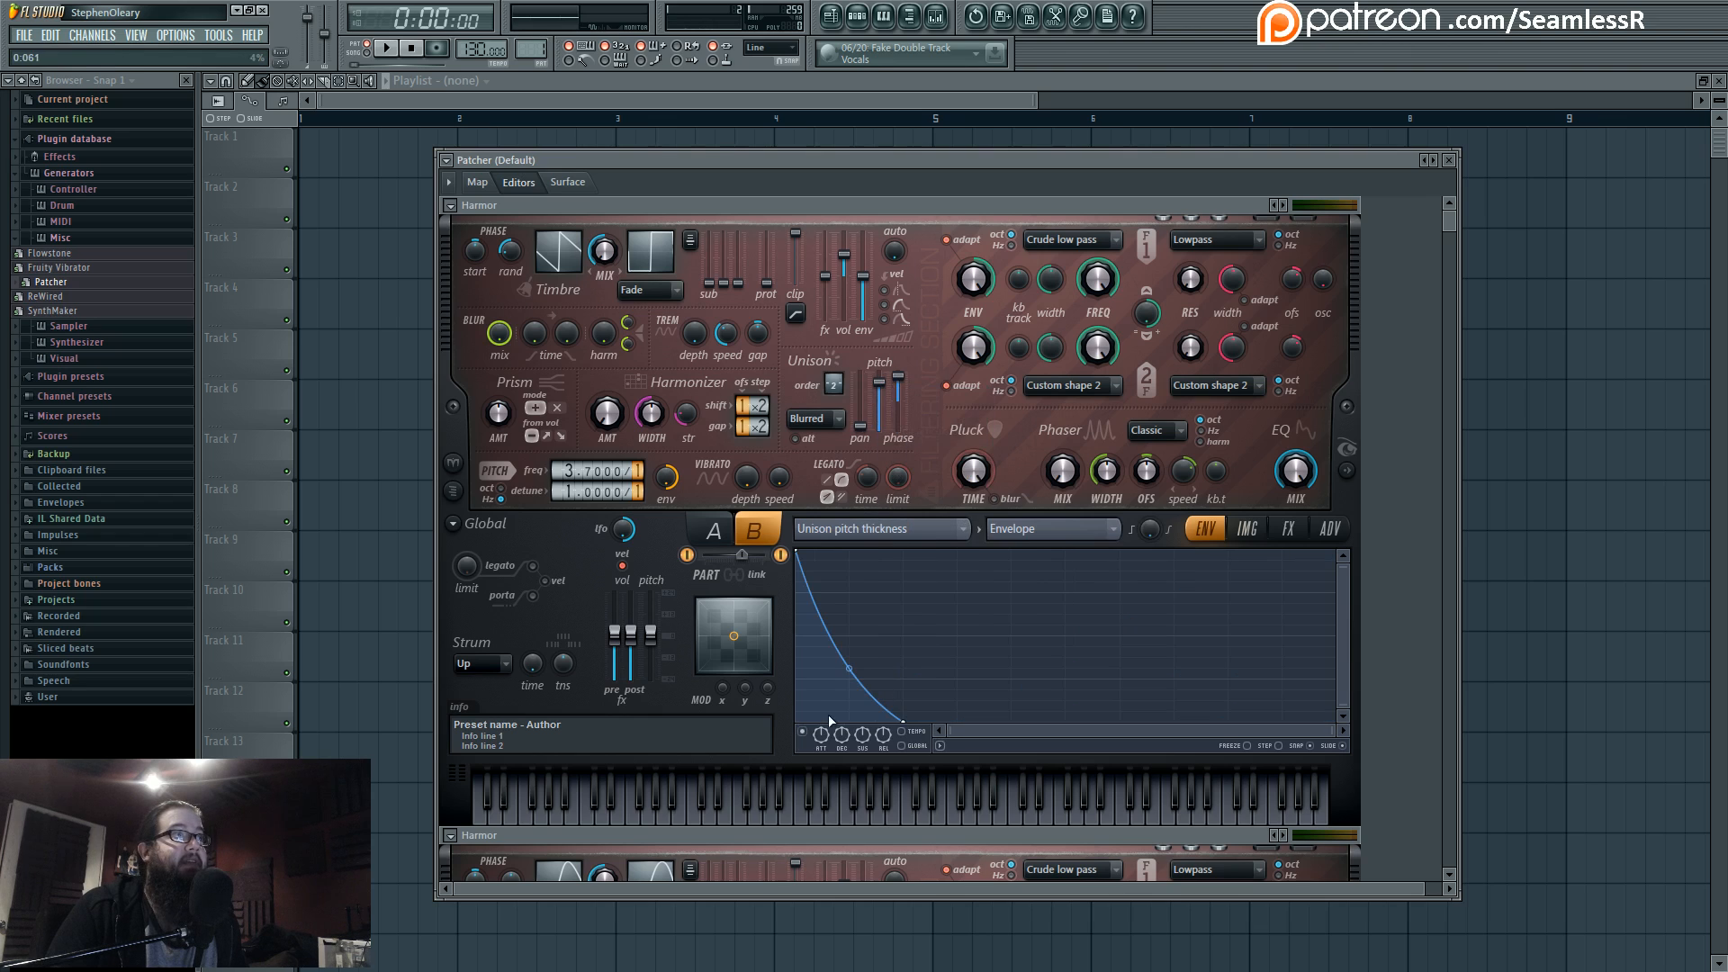
Compare test notes with the Unison pitch thickness envelope switched off and switched back on
left_click(802, 732)
mouse_move(880, 384)
left_mouse_down()
mouse_move(880, 406)
mouse_move(880, 381)
left_mouse_up()
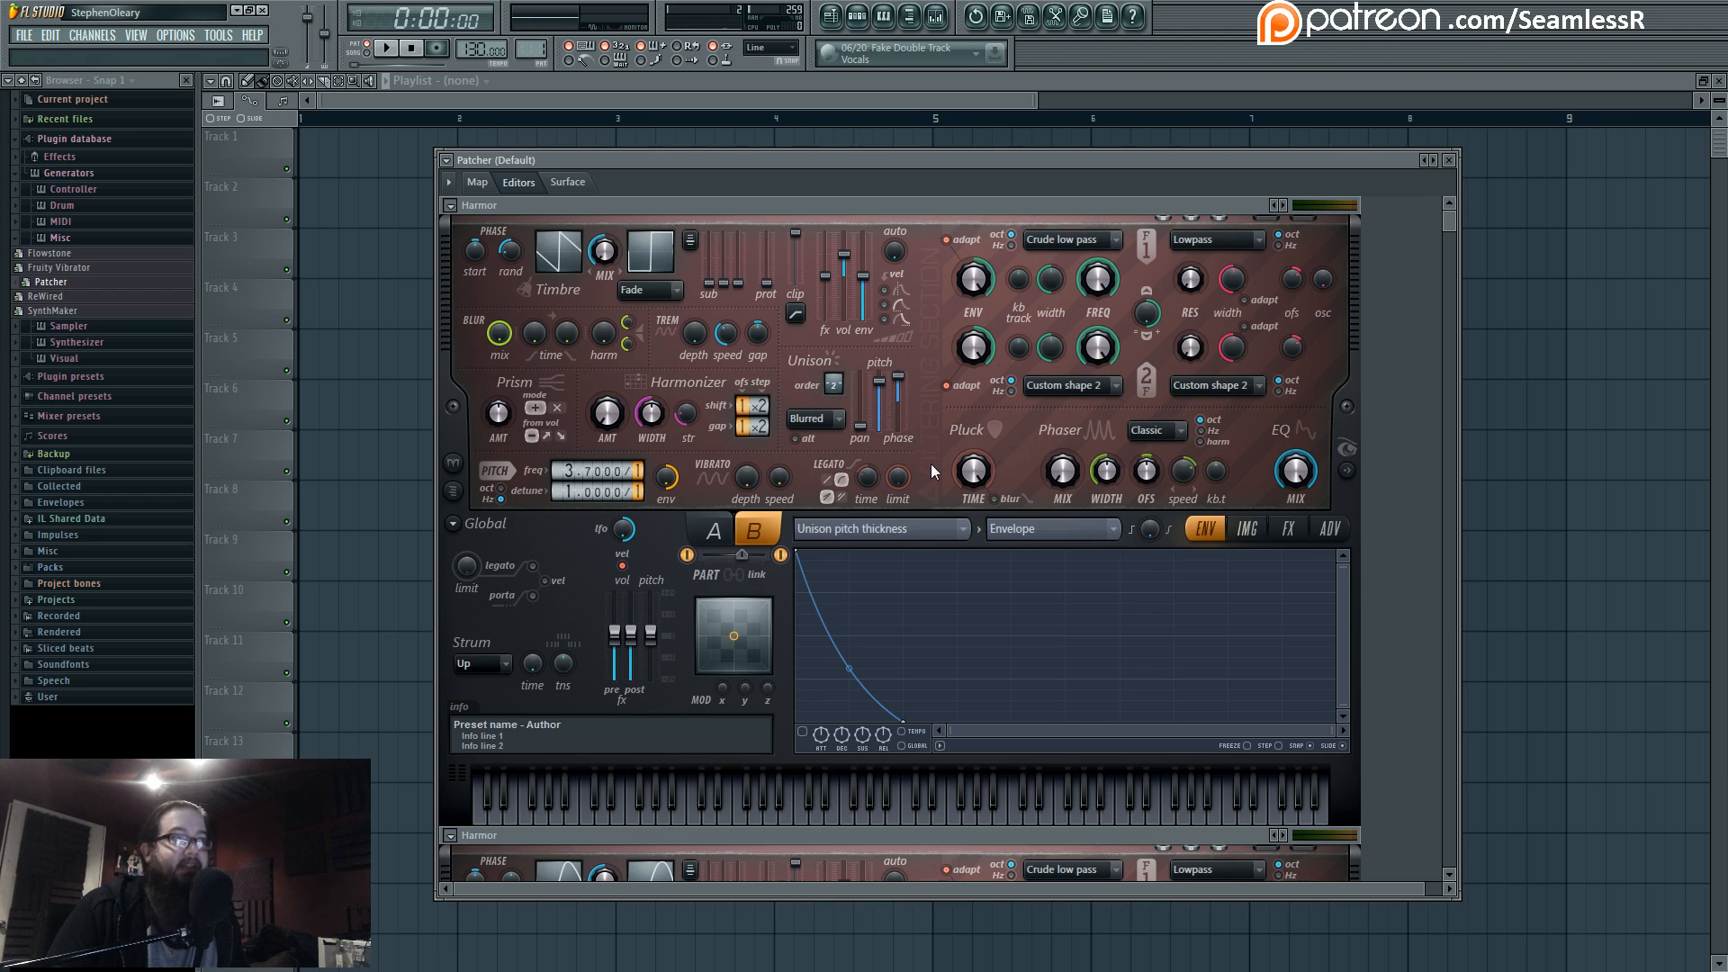
key("v")
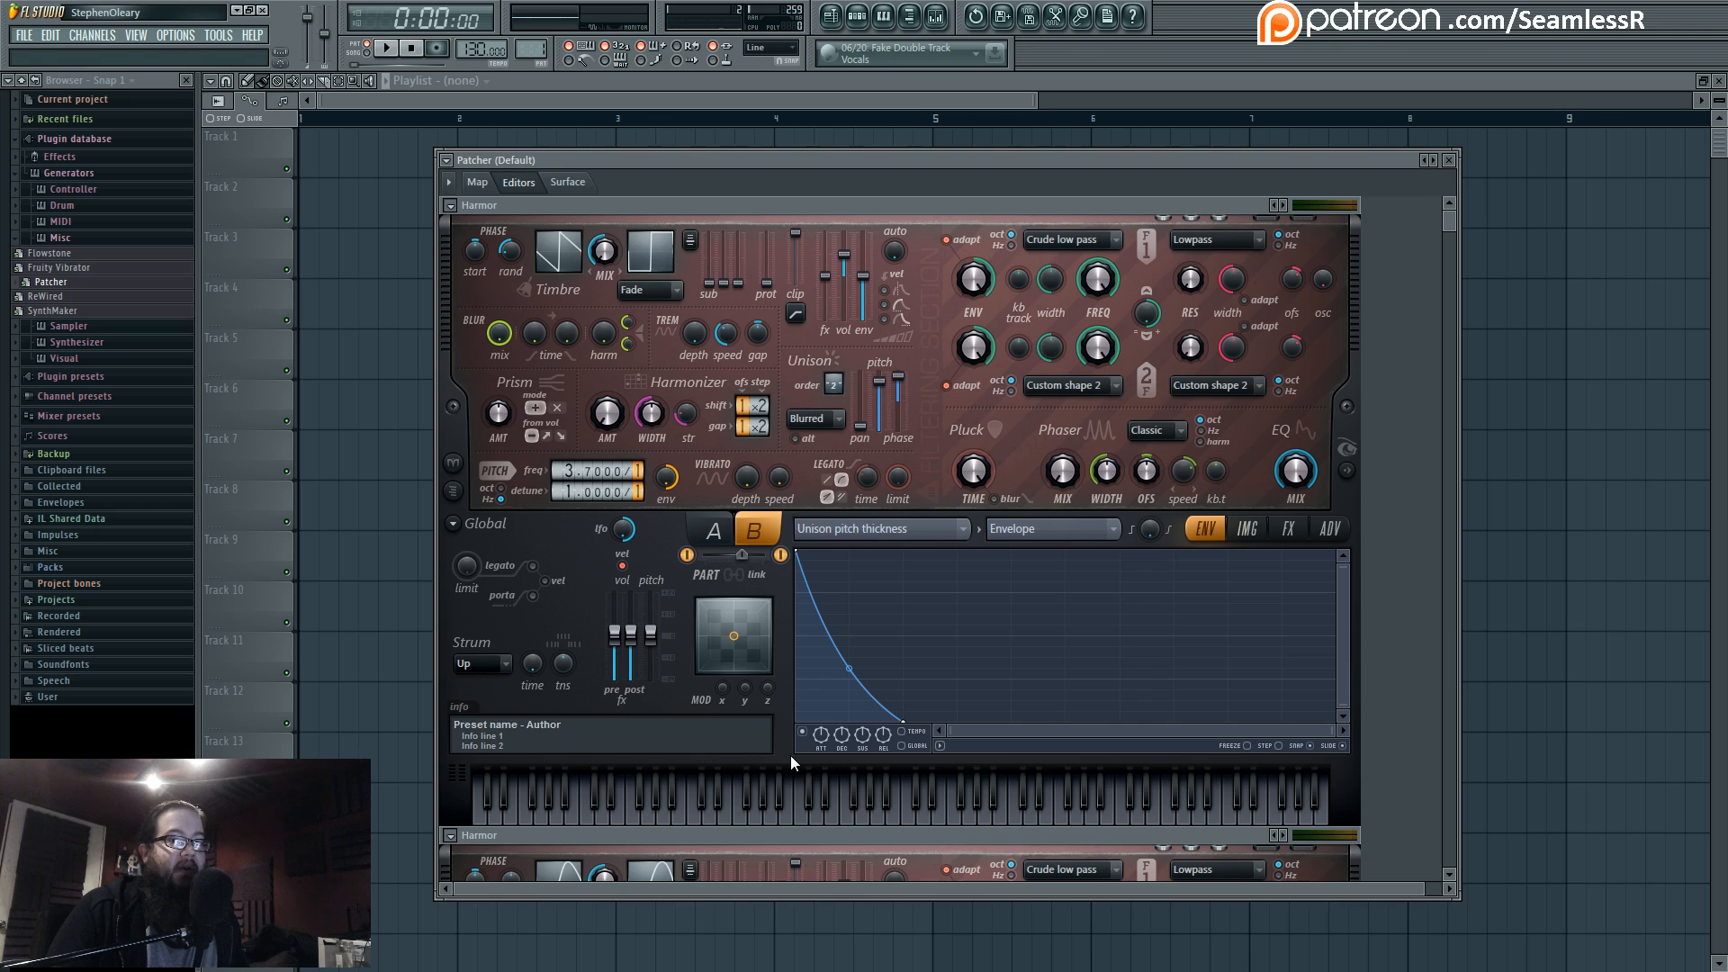
key("v")
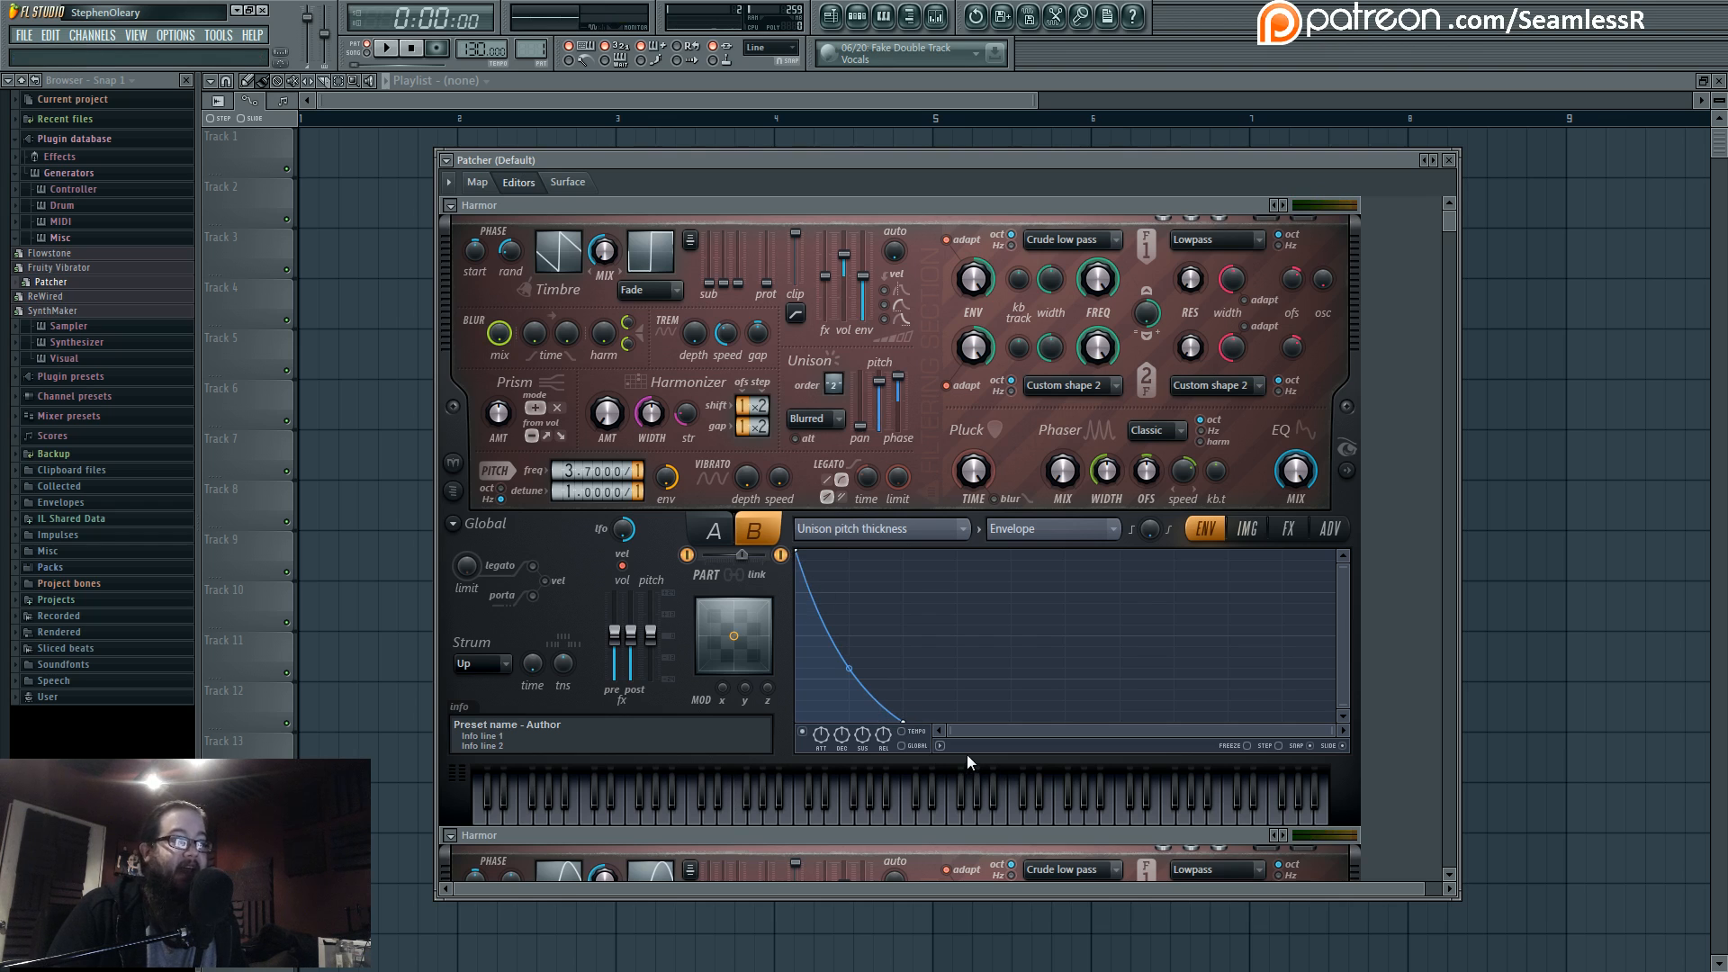
key("v")
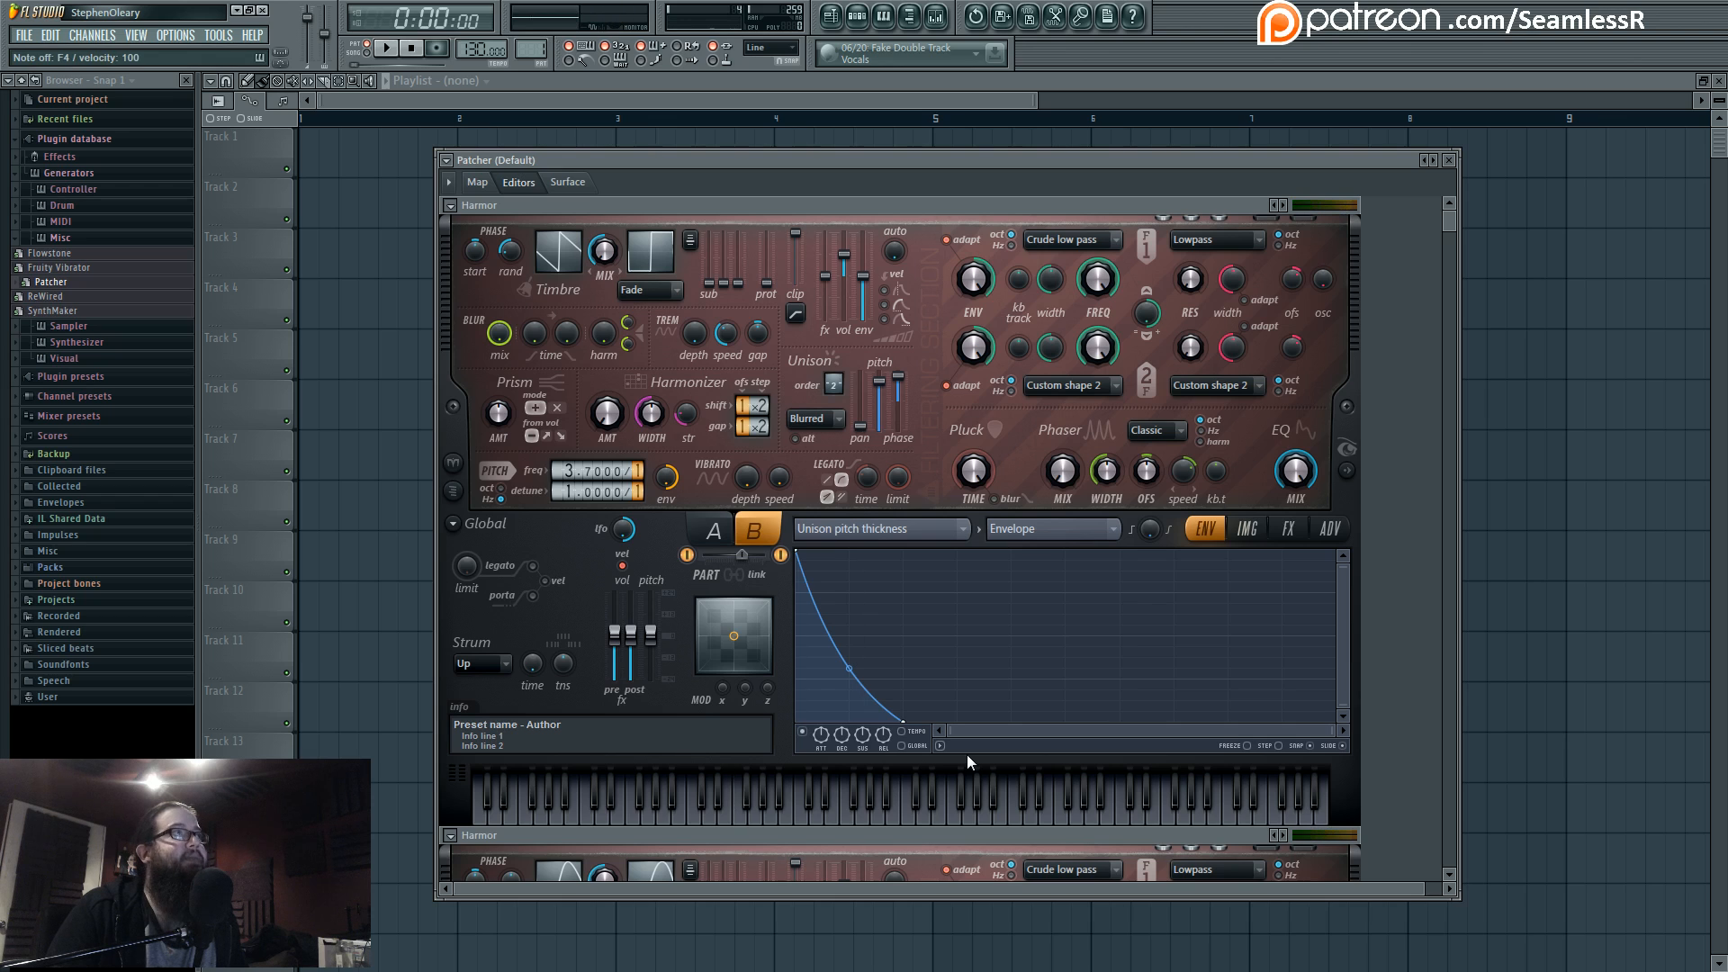
Return to the Patcher map and slightly reposition the two Harmor modules
left_click(477, 182)
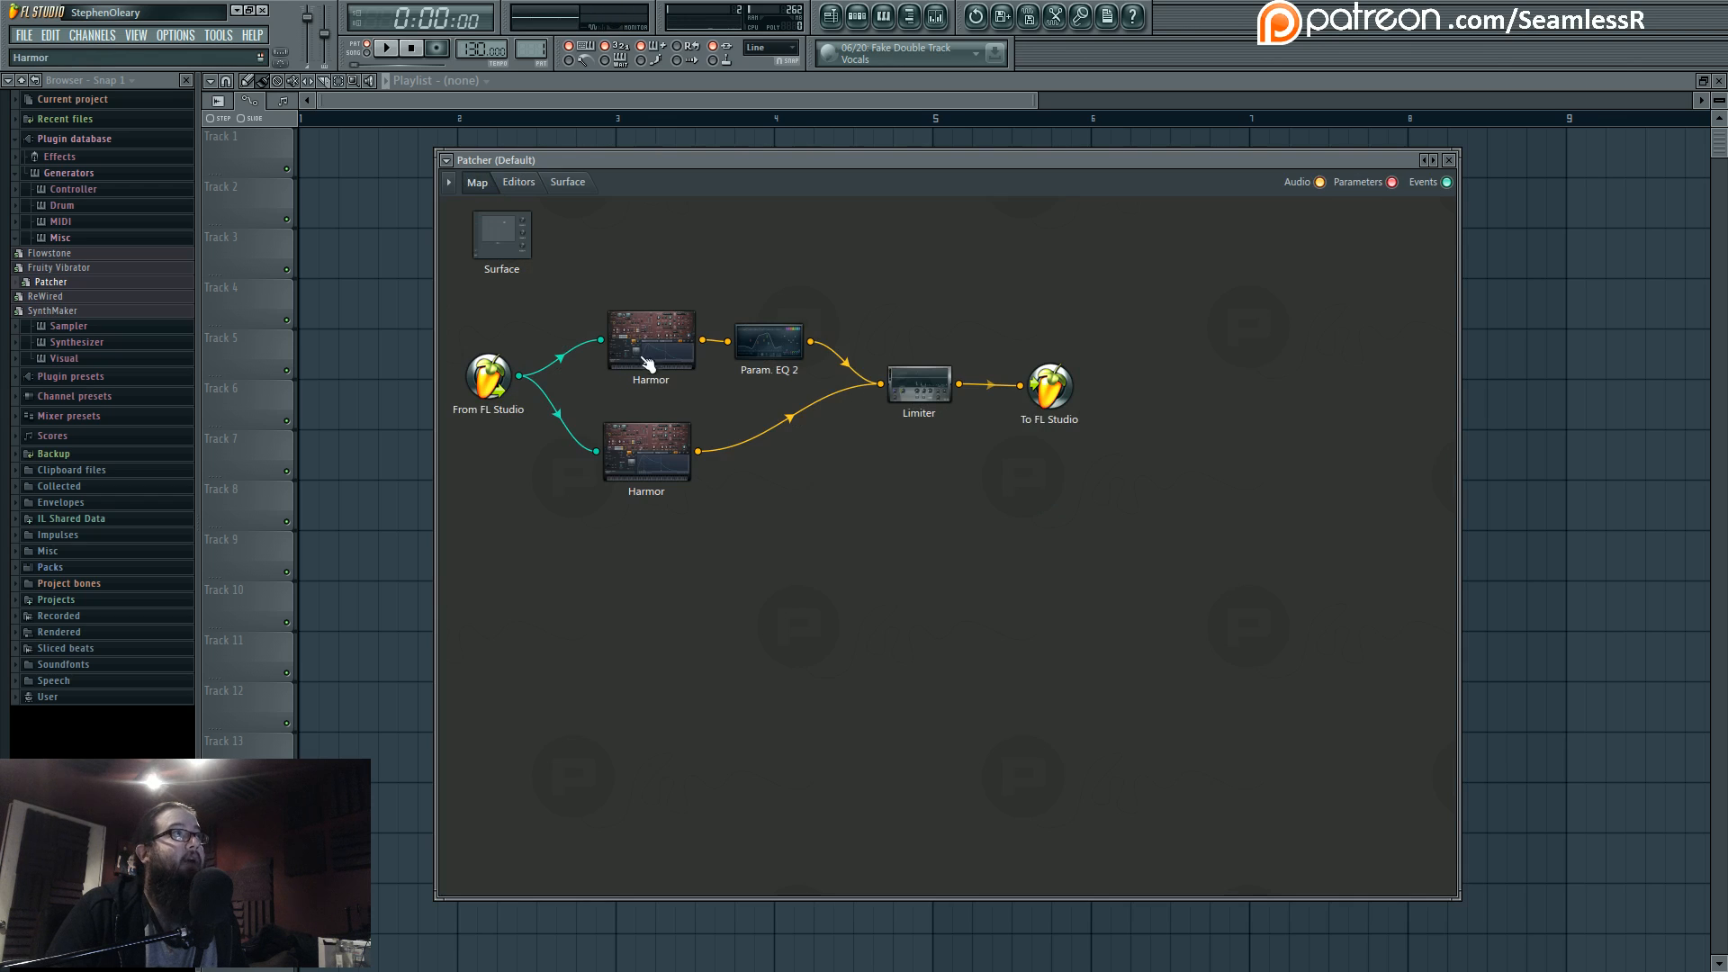
left_click_drag(643, 359, 638, 362)
left_click_drag(664, 455, 670, 466)
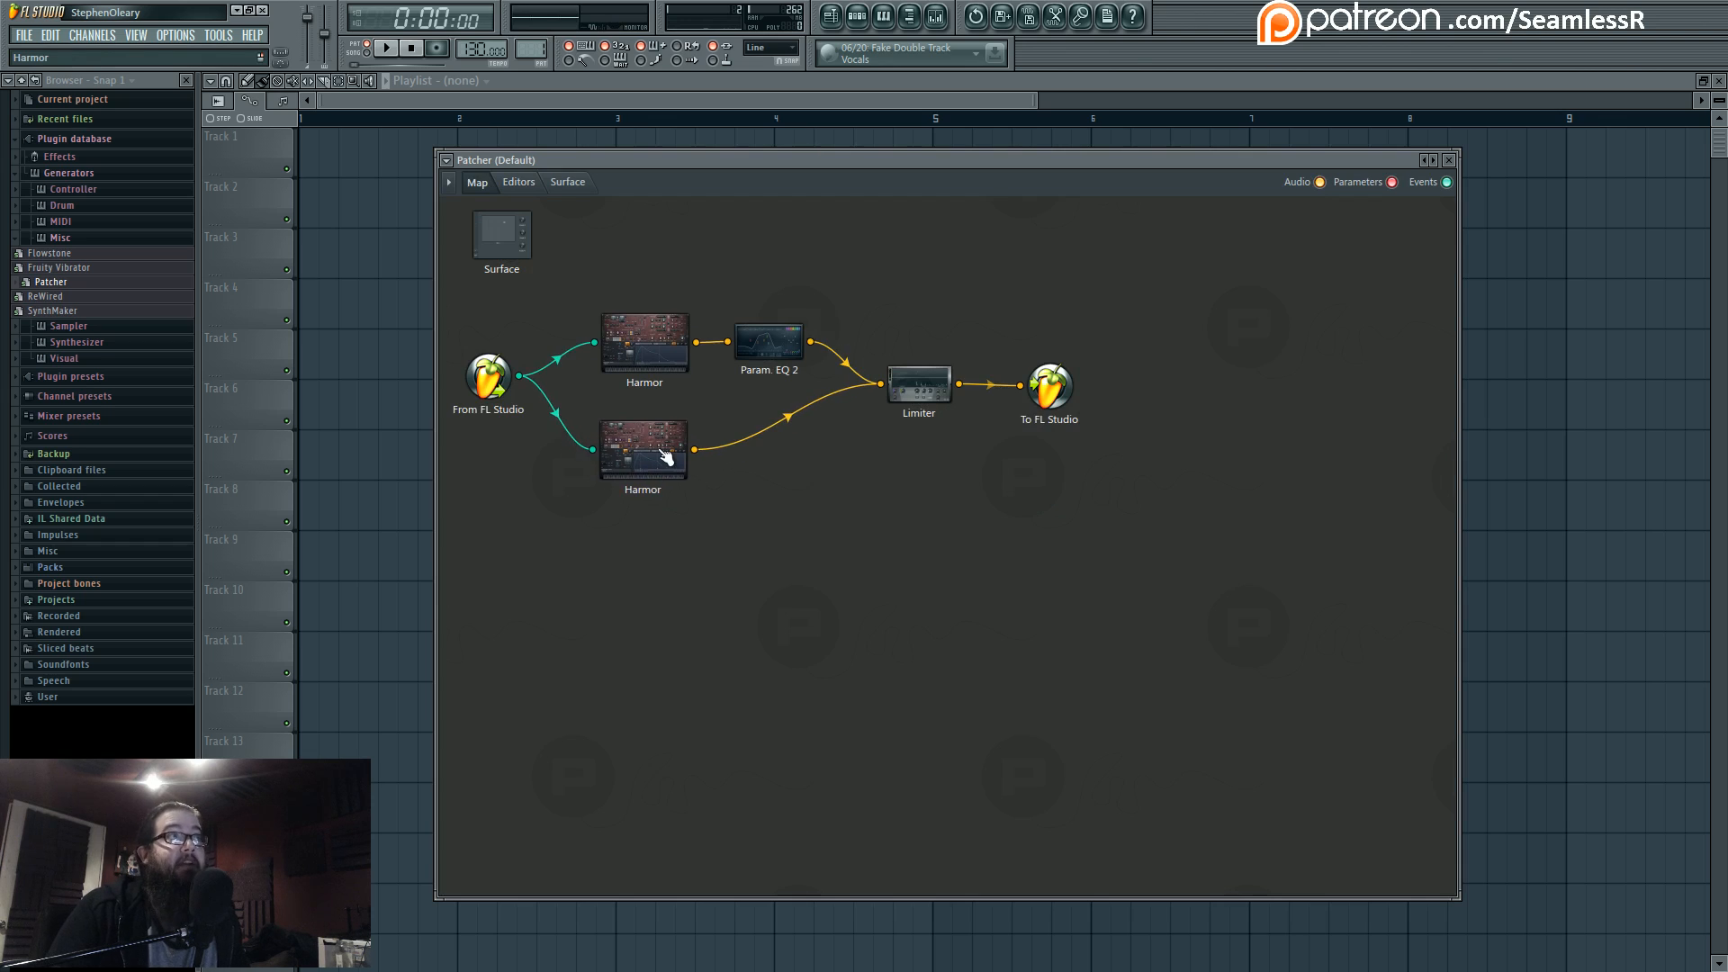
Open the upper Harmor, compare its parts A and B, and display part A's Local EQ curve
double_click(637, 342)
left_click(713, 531)
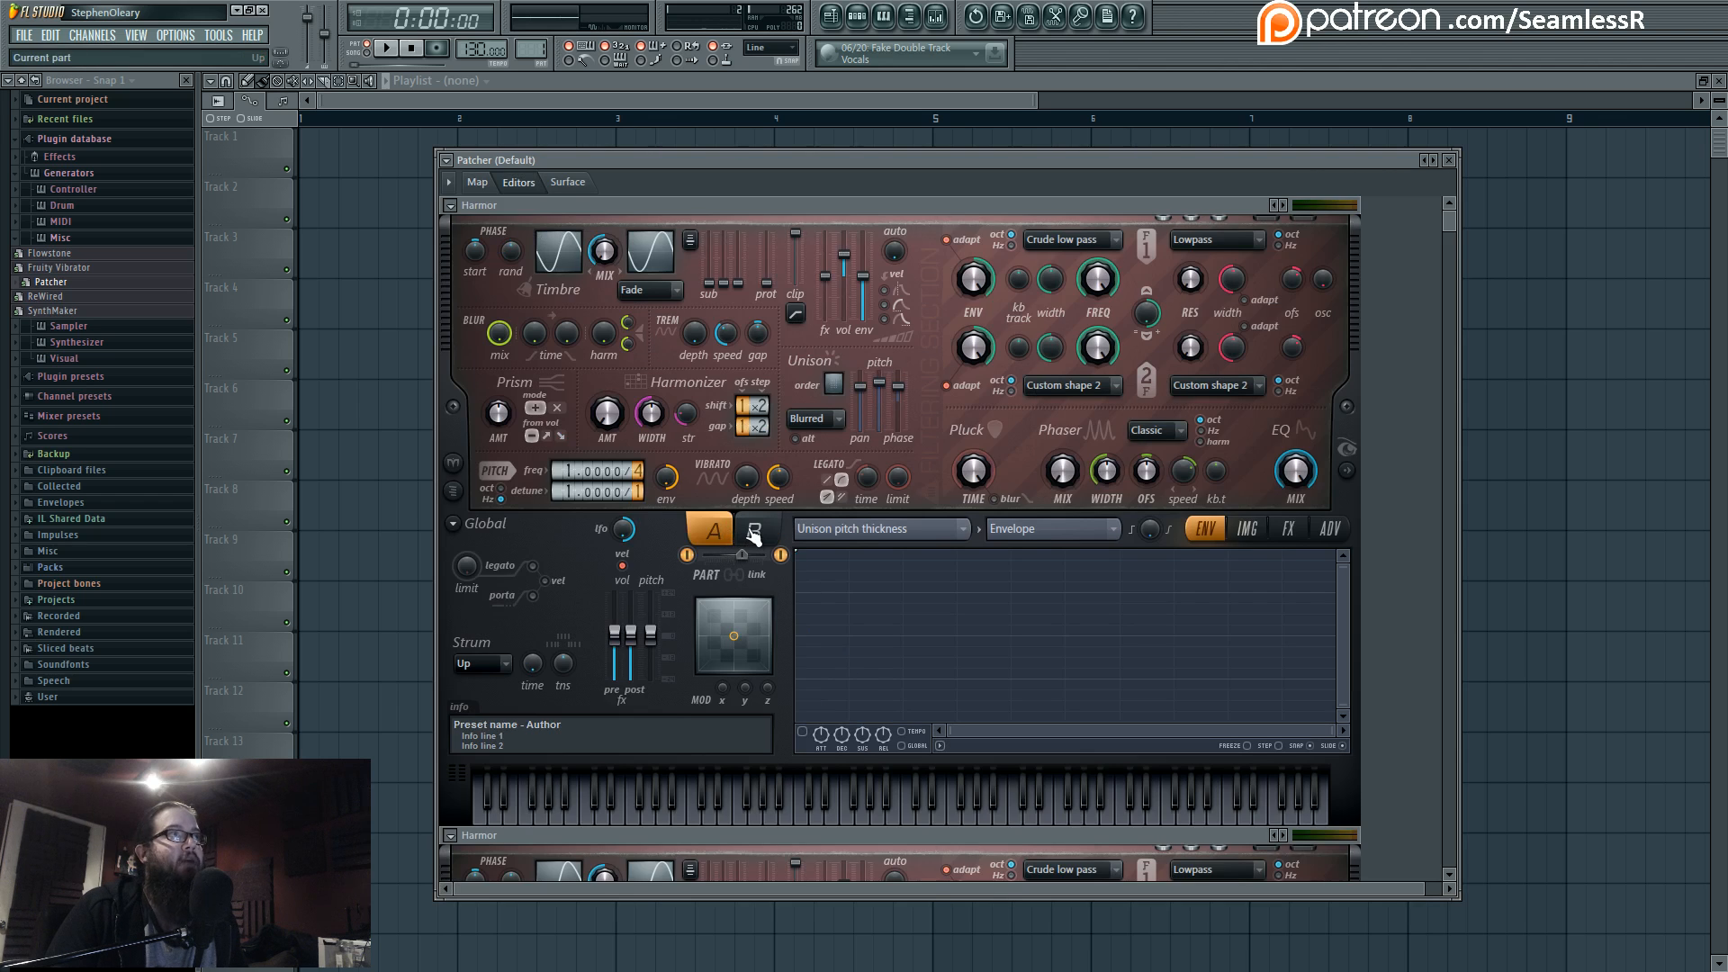
left_click(774, 533)
left_click(712, 531)
left_click(865, 528)
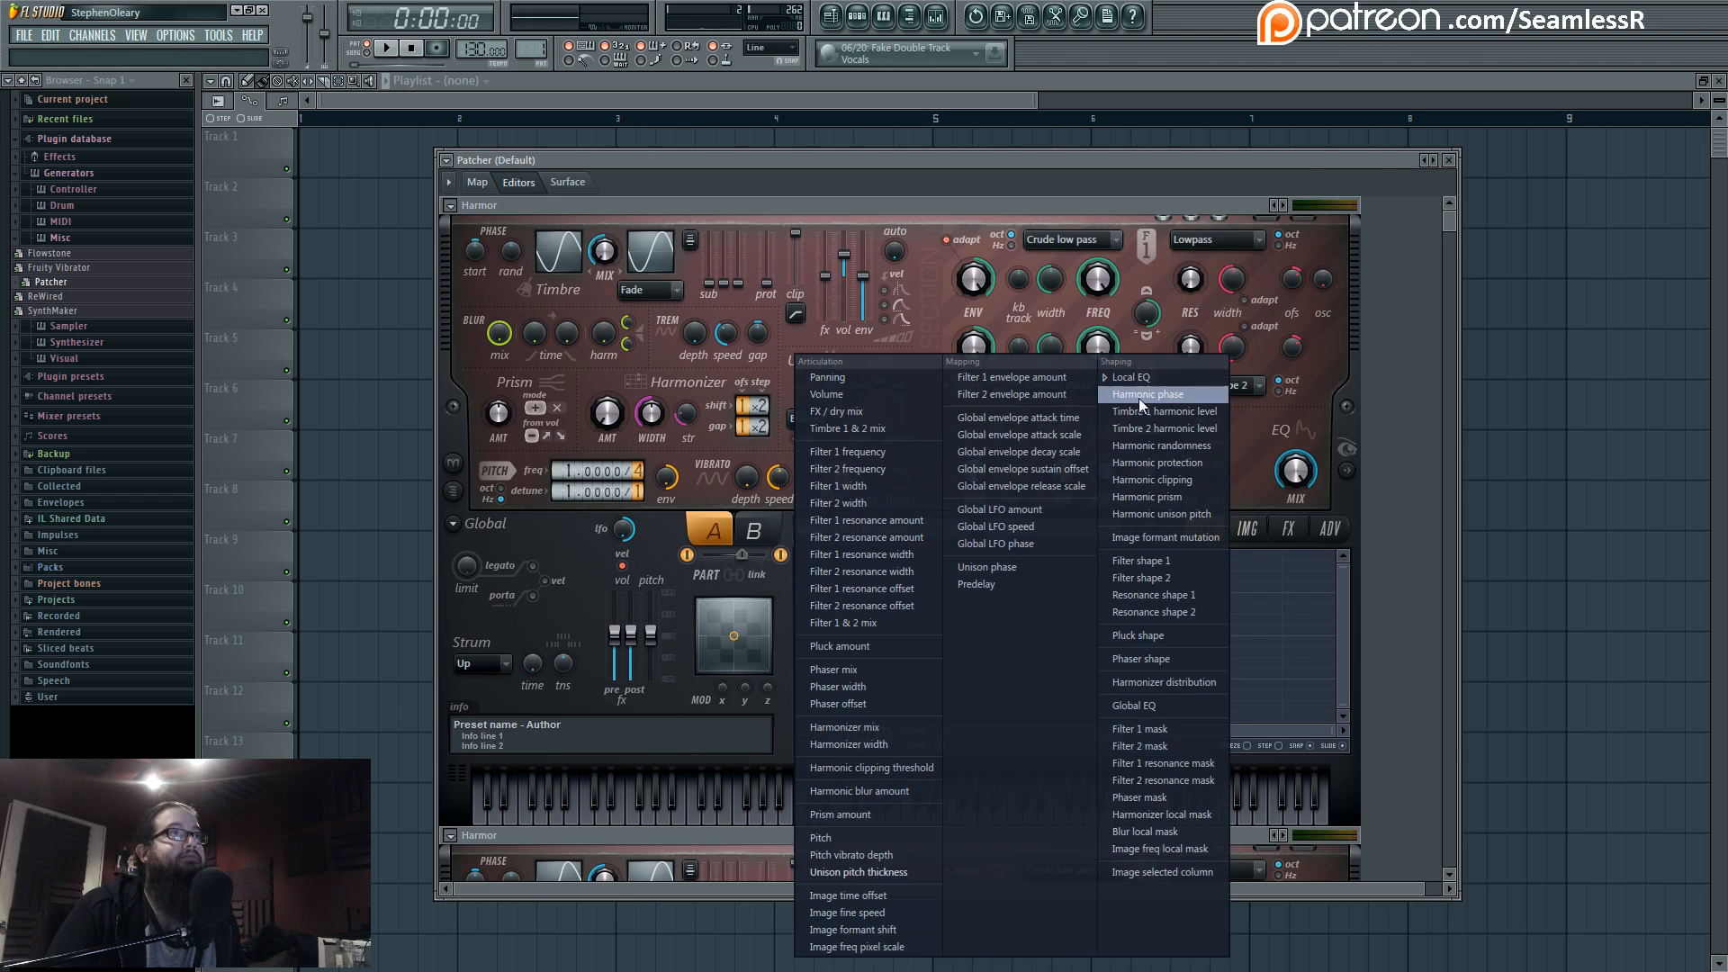
left_click(1138, 398)
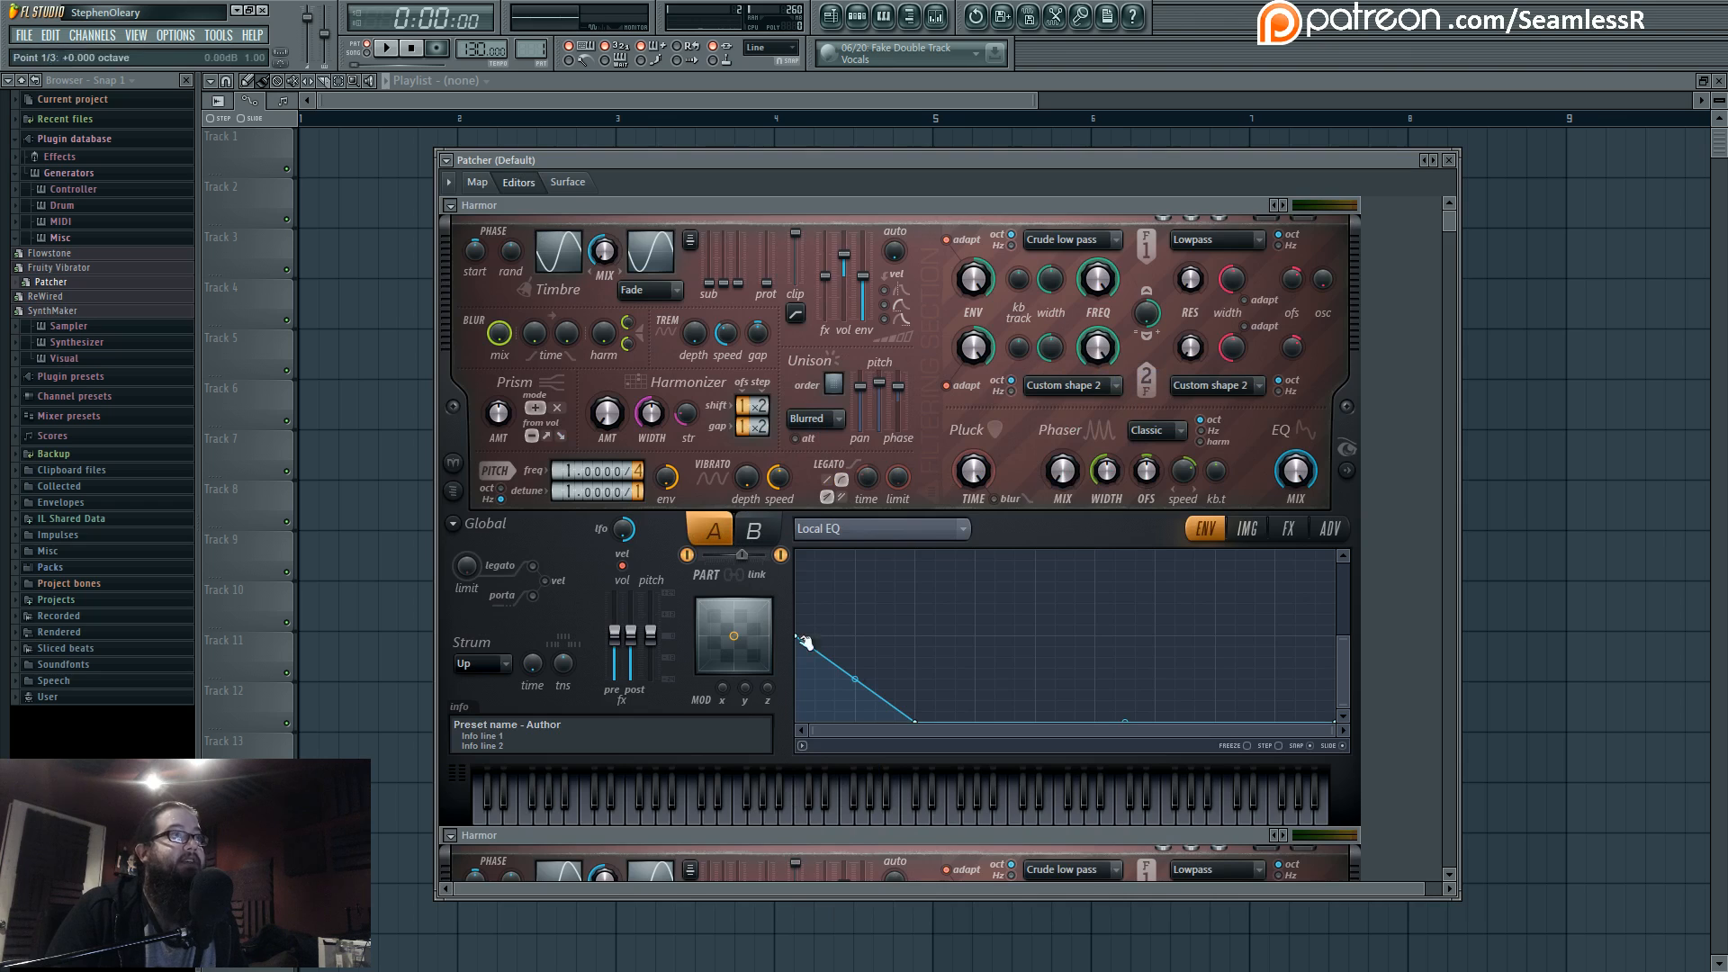
Show the upper Harmor's spectral display and widen the Patcher window to fit it
left_click(1347, 471)
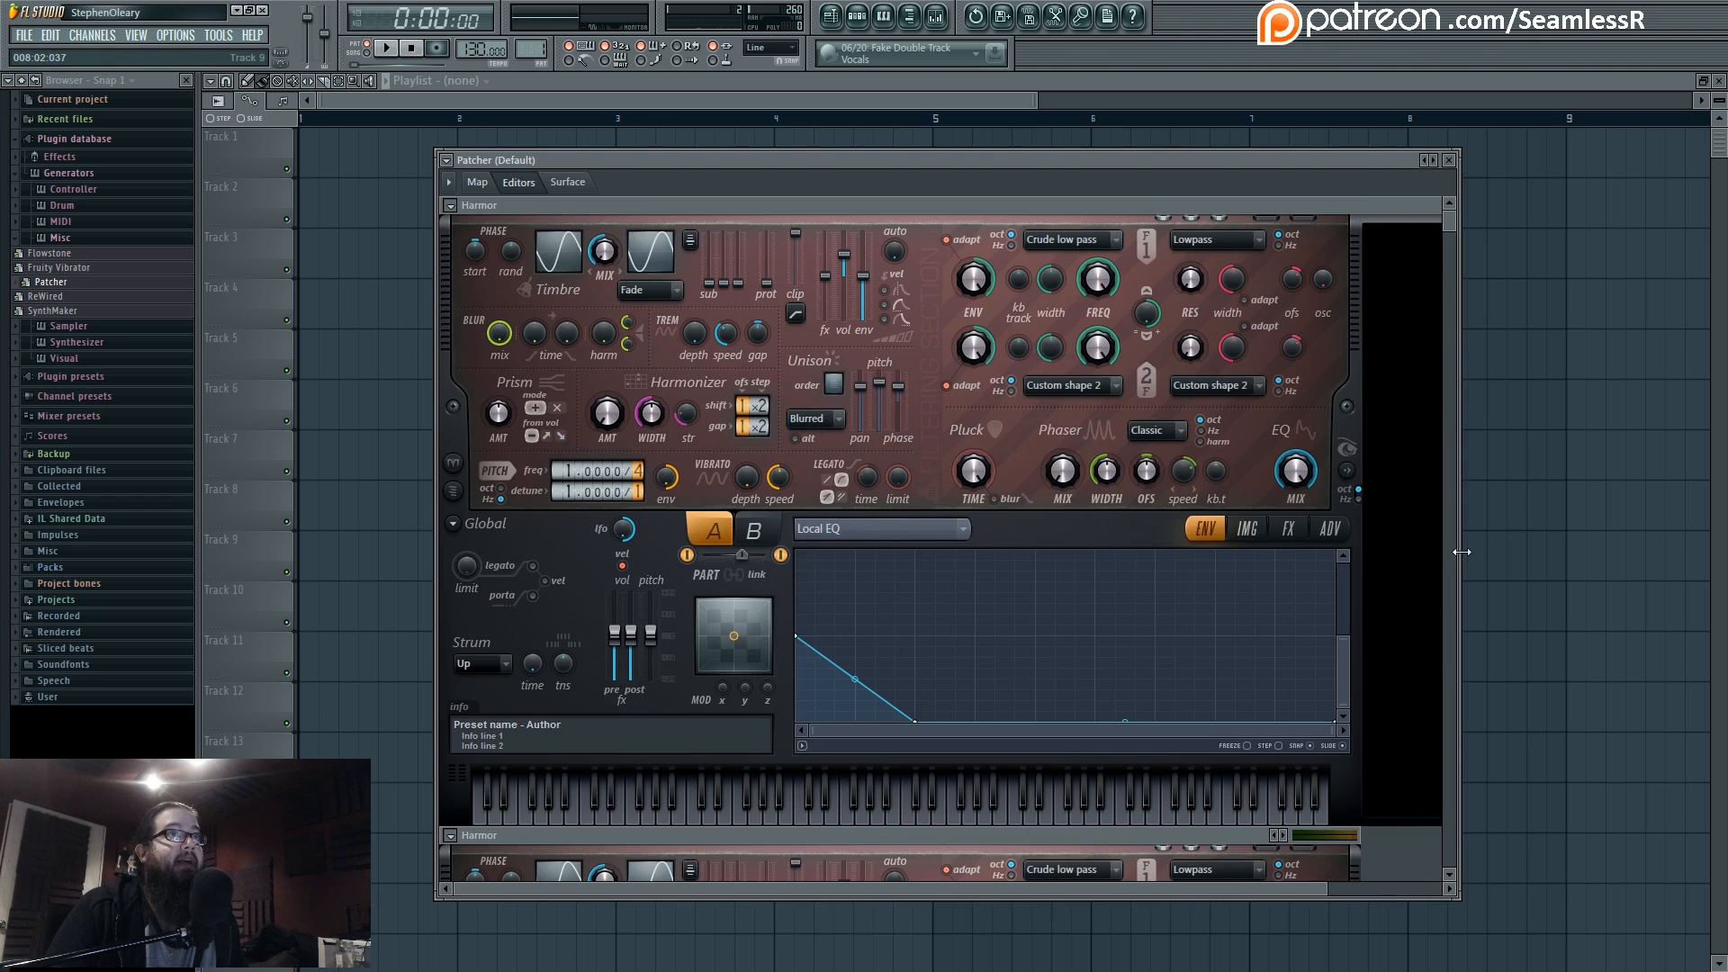
left_click_drag(1458, 549, 1650, 572)
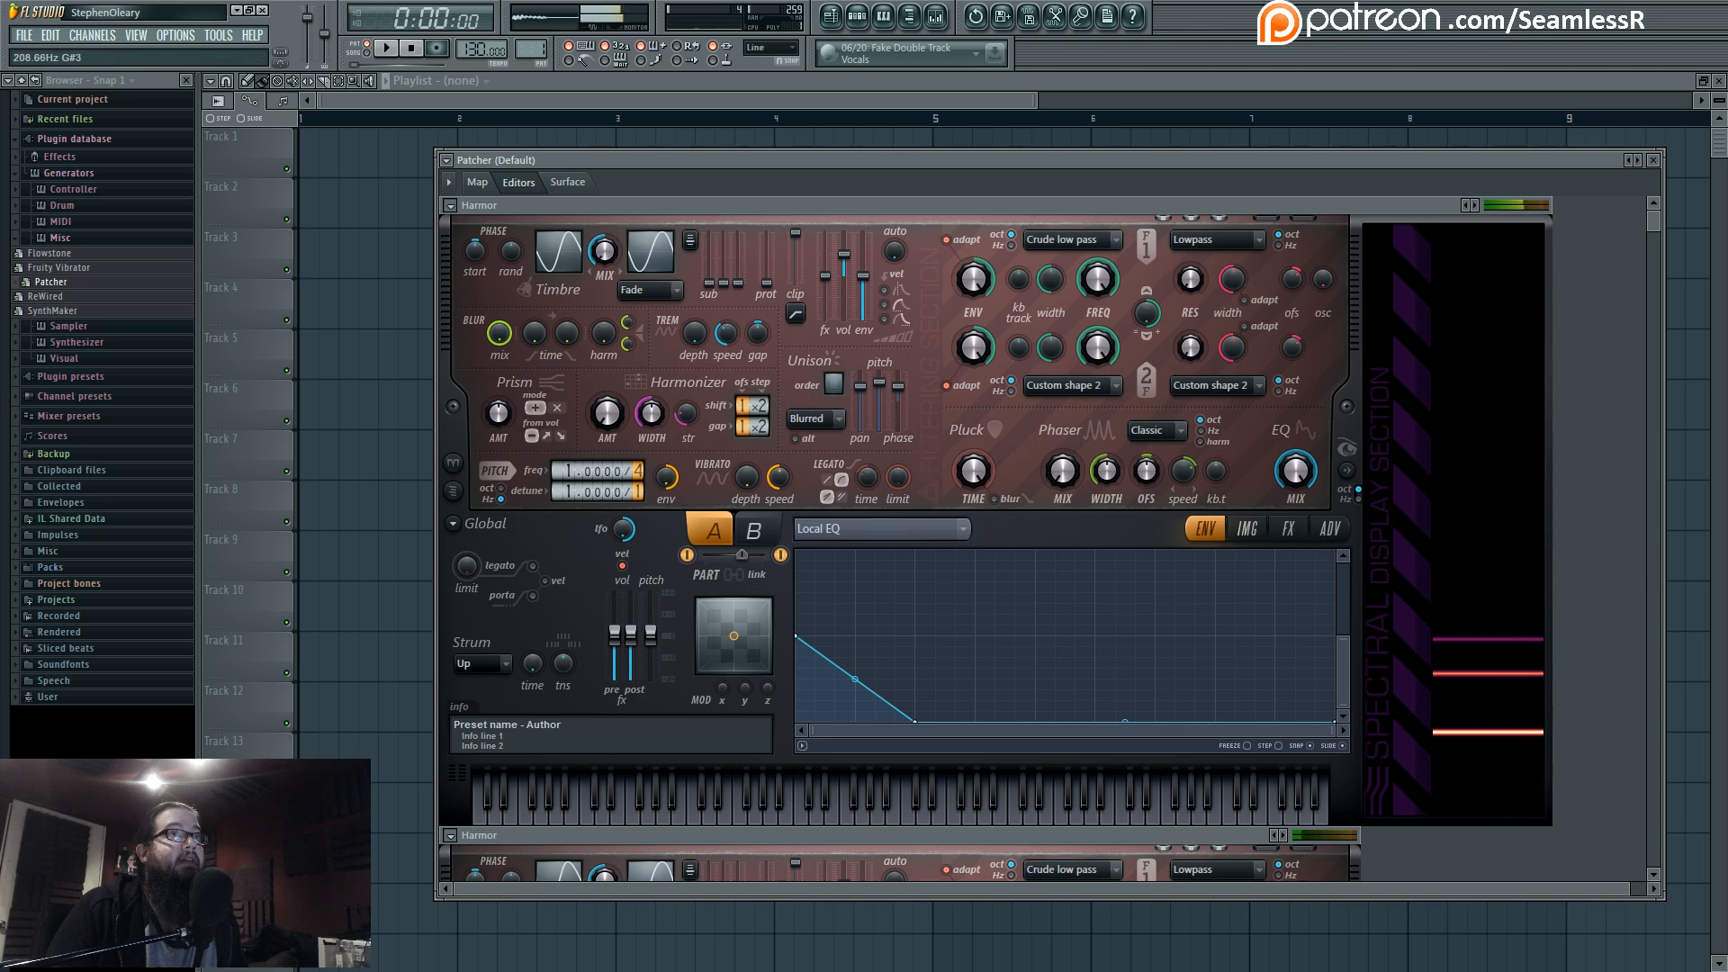
Show part B's effects page and audition different balances between parts A and B with the part mix slider
left_click(752, 535)
left_click(1293, 532)
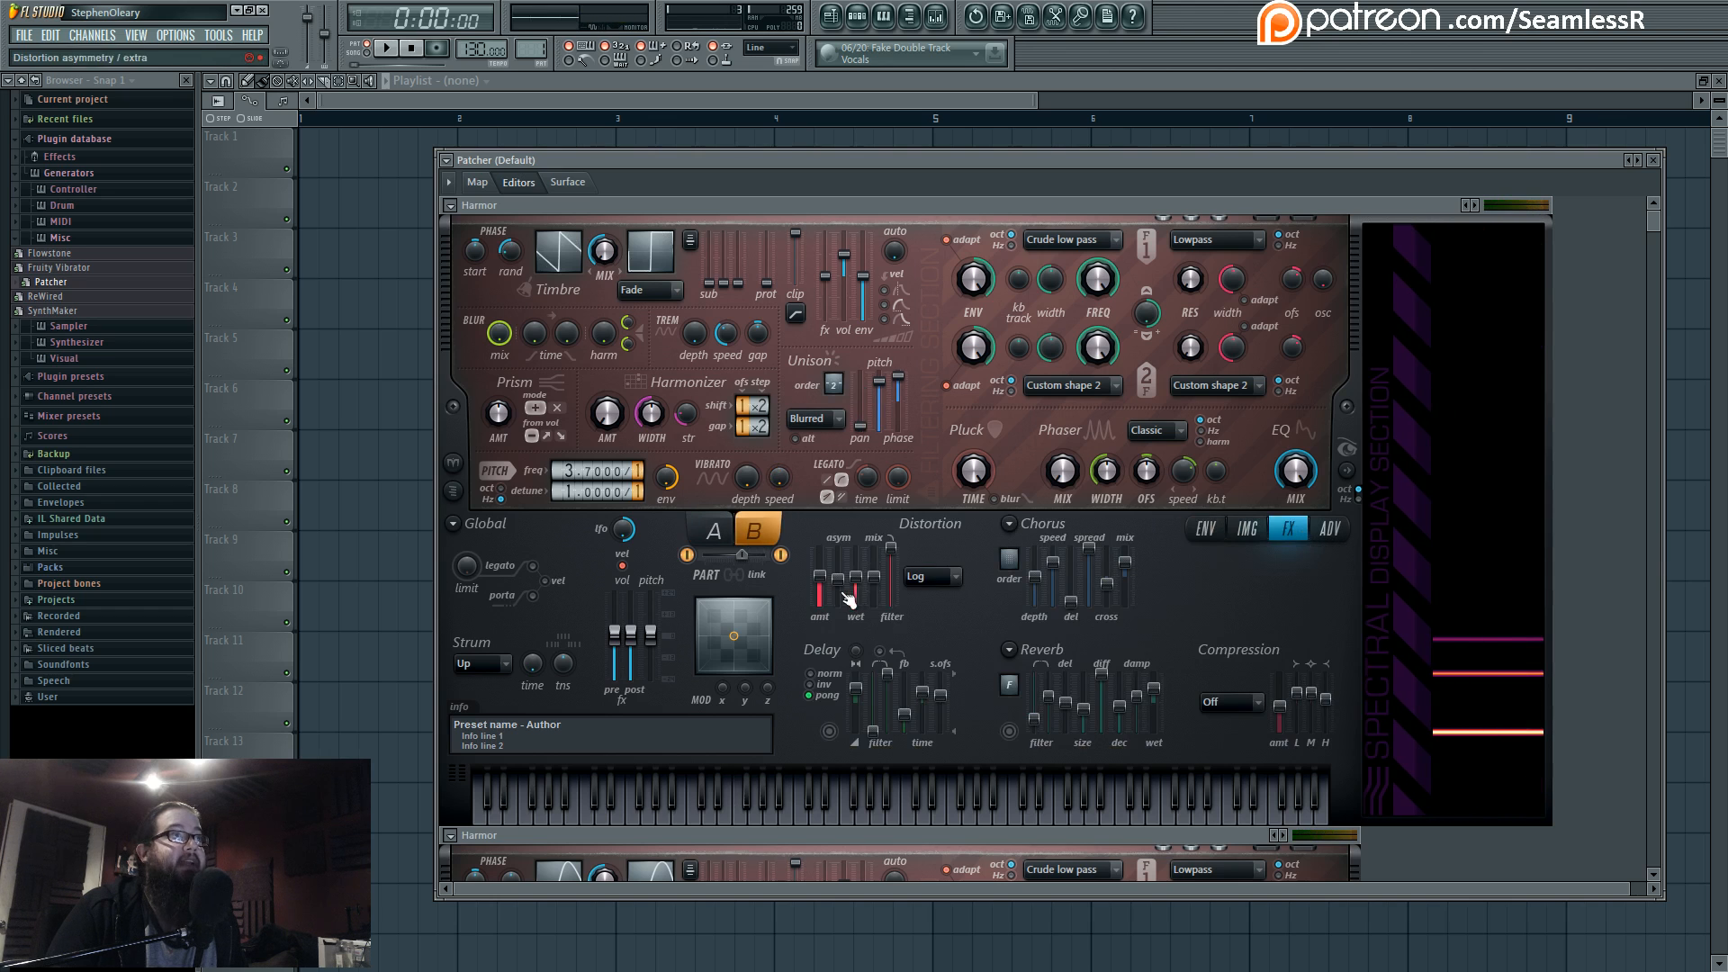
mouse_move(742, 555)
left_mouse_down()
mouse_move(715, 555)
mouse_move(744, 555)
left_mouse_up()
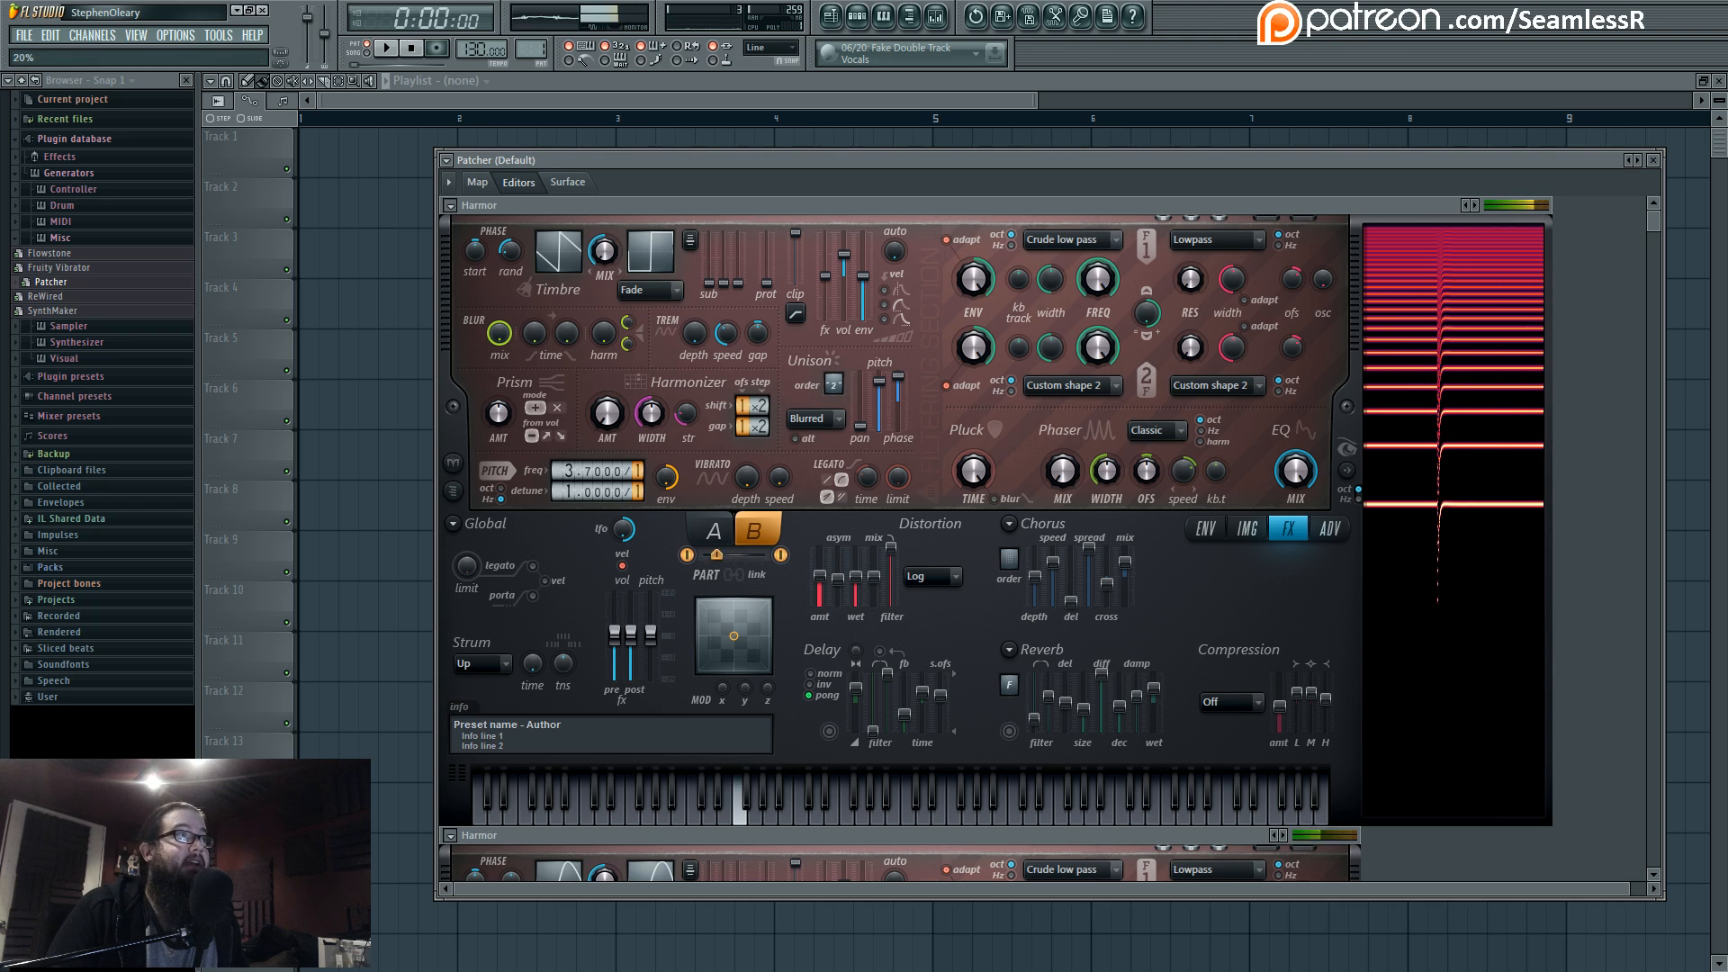
left_click_drag(750, 556, 731, 555)
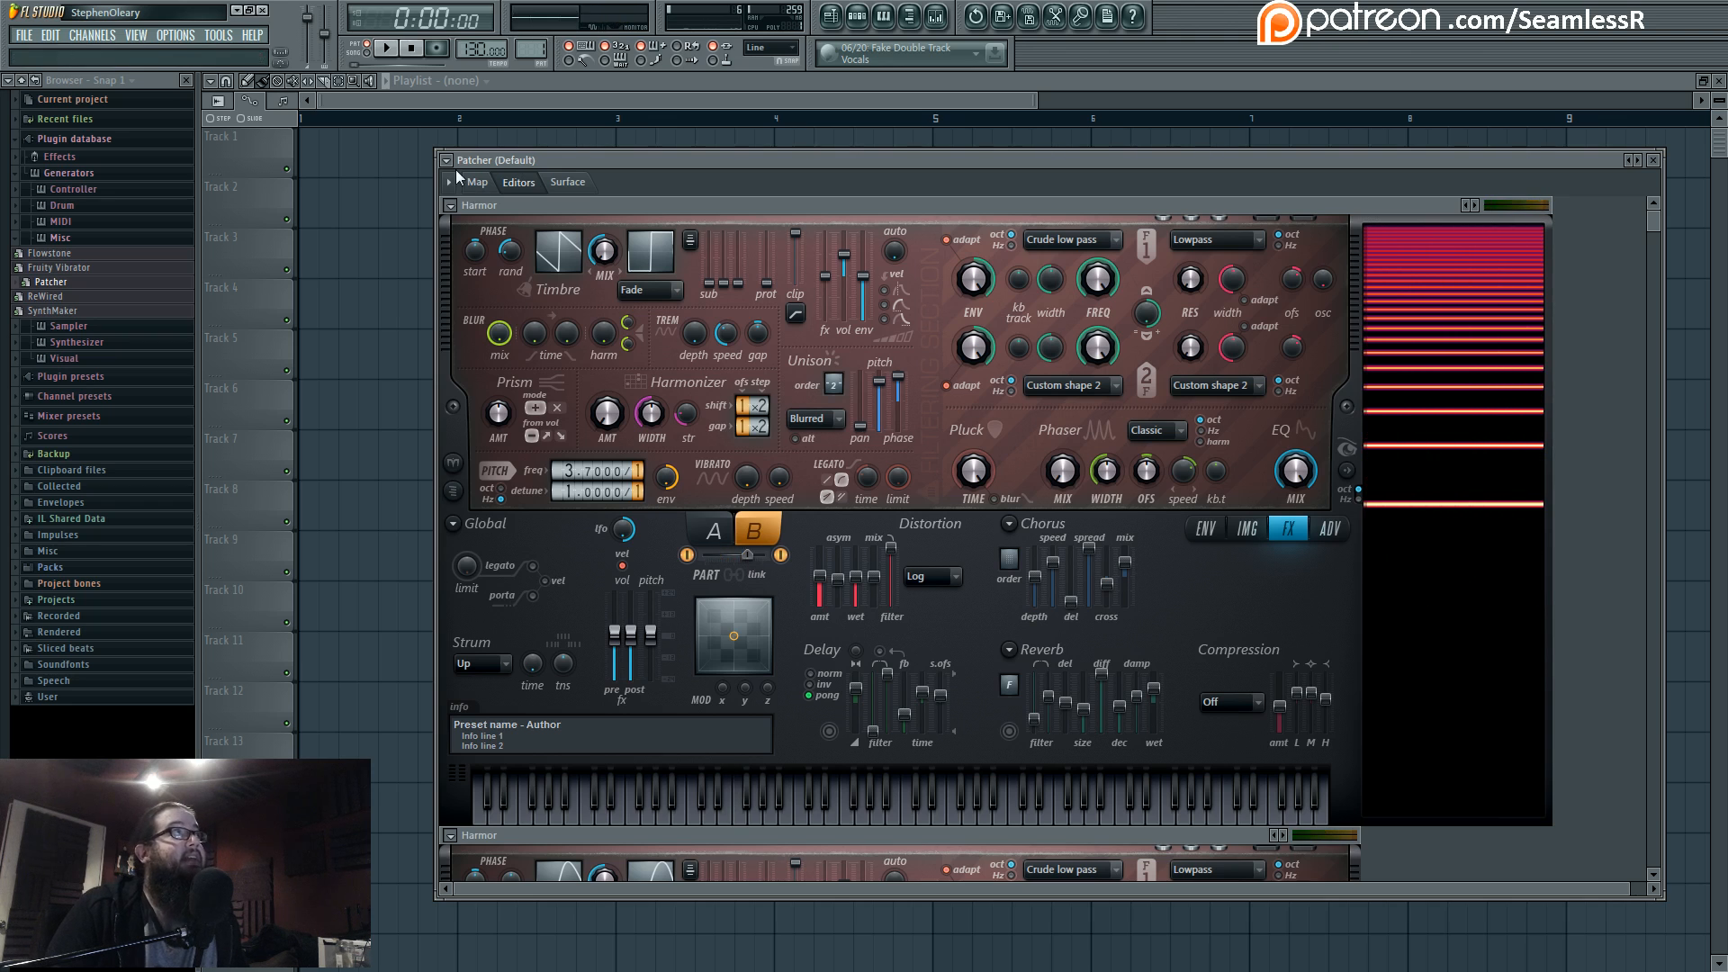
Open Param. EQ 2 from the Patcher map to examine its filter curve
left_click(478, 181)
double_click(773, 342)
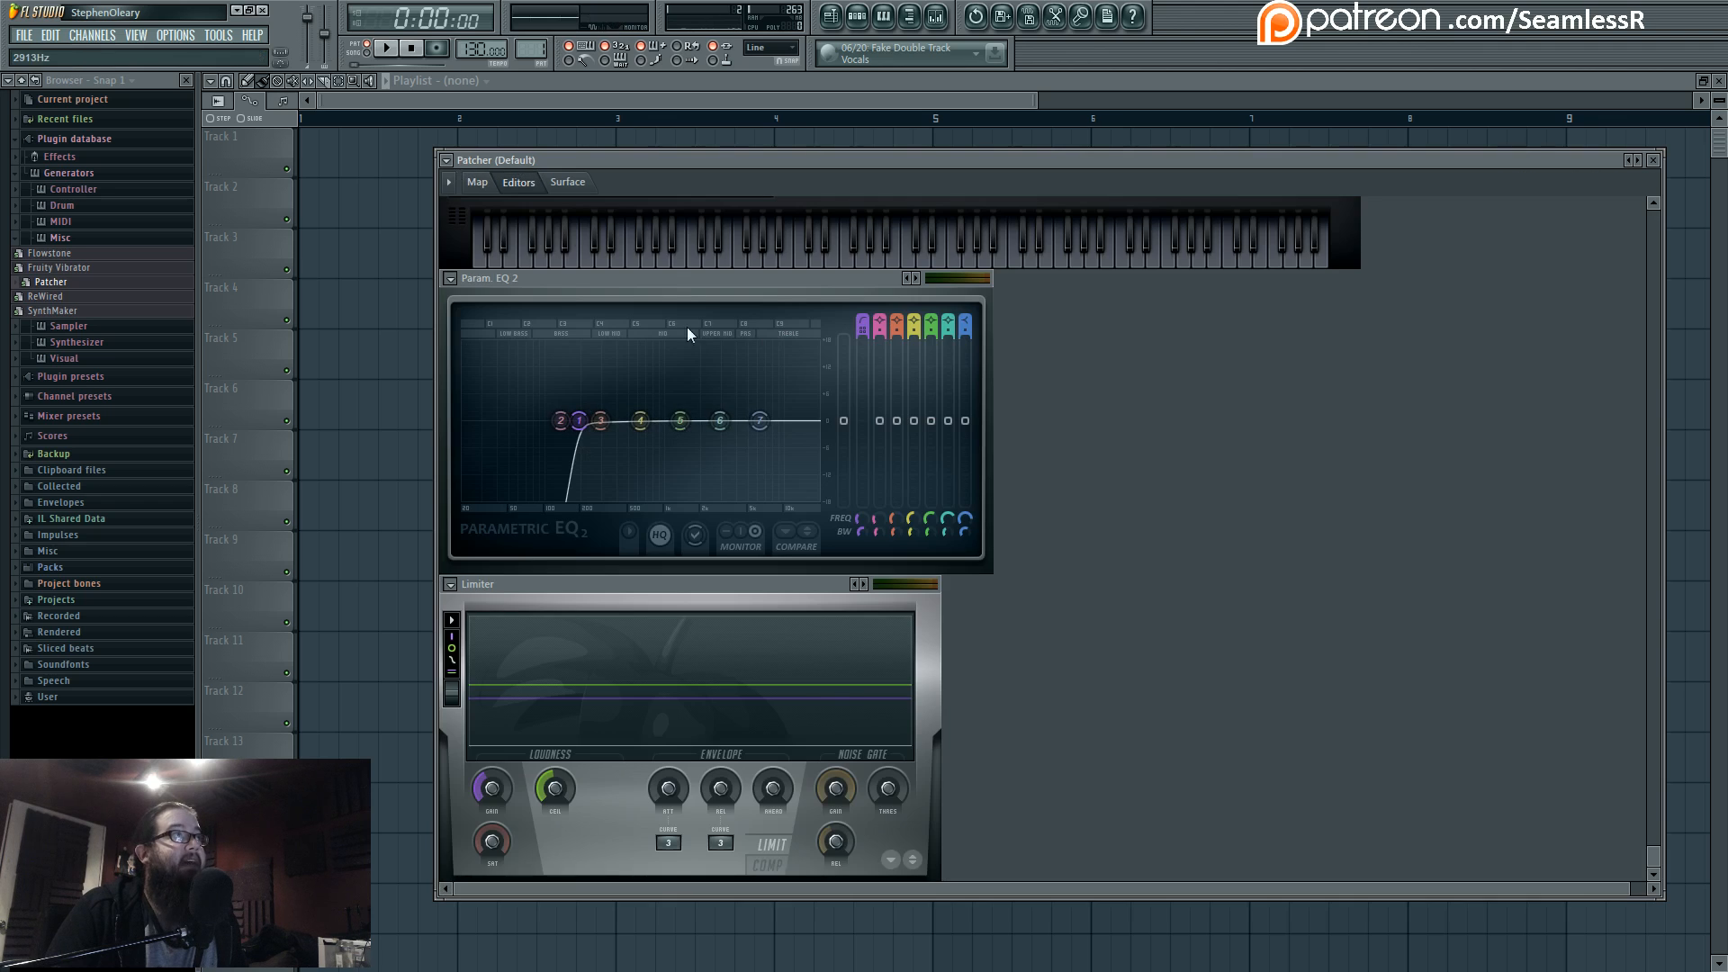
Open the lower Harmor from the Patcher map and display its part A Local EQ curve
left_click(477, 182)
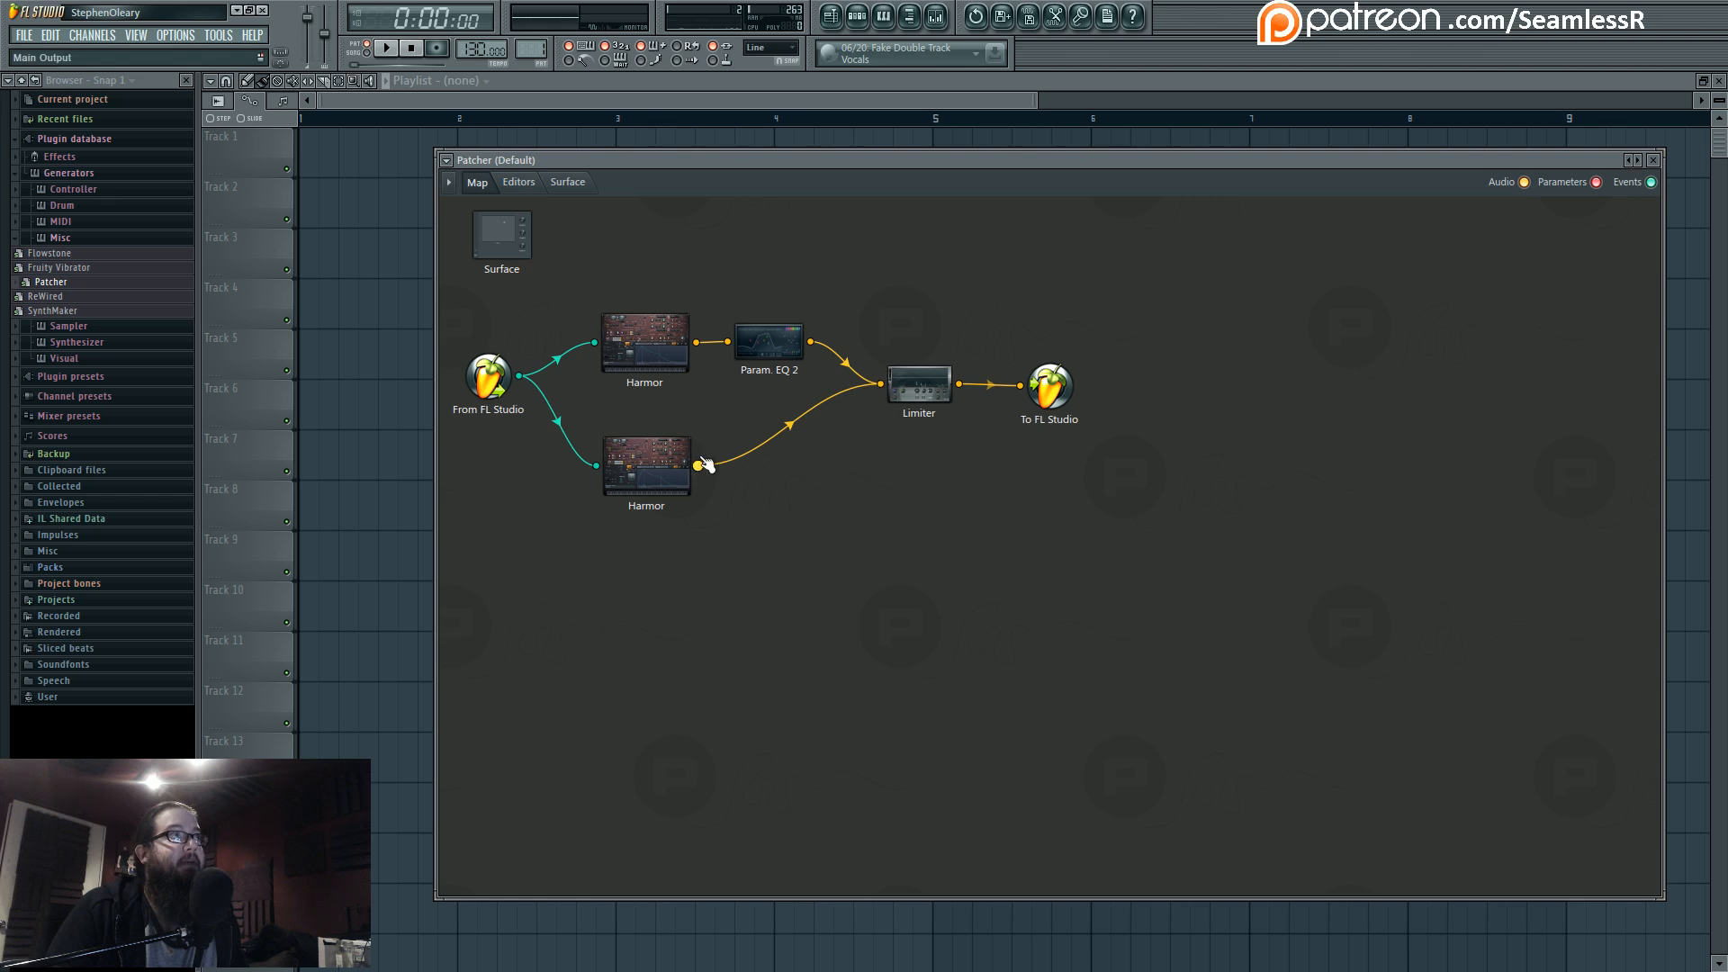
double_click(664, 470)
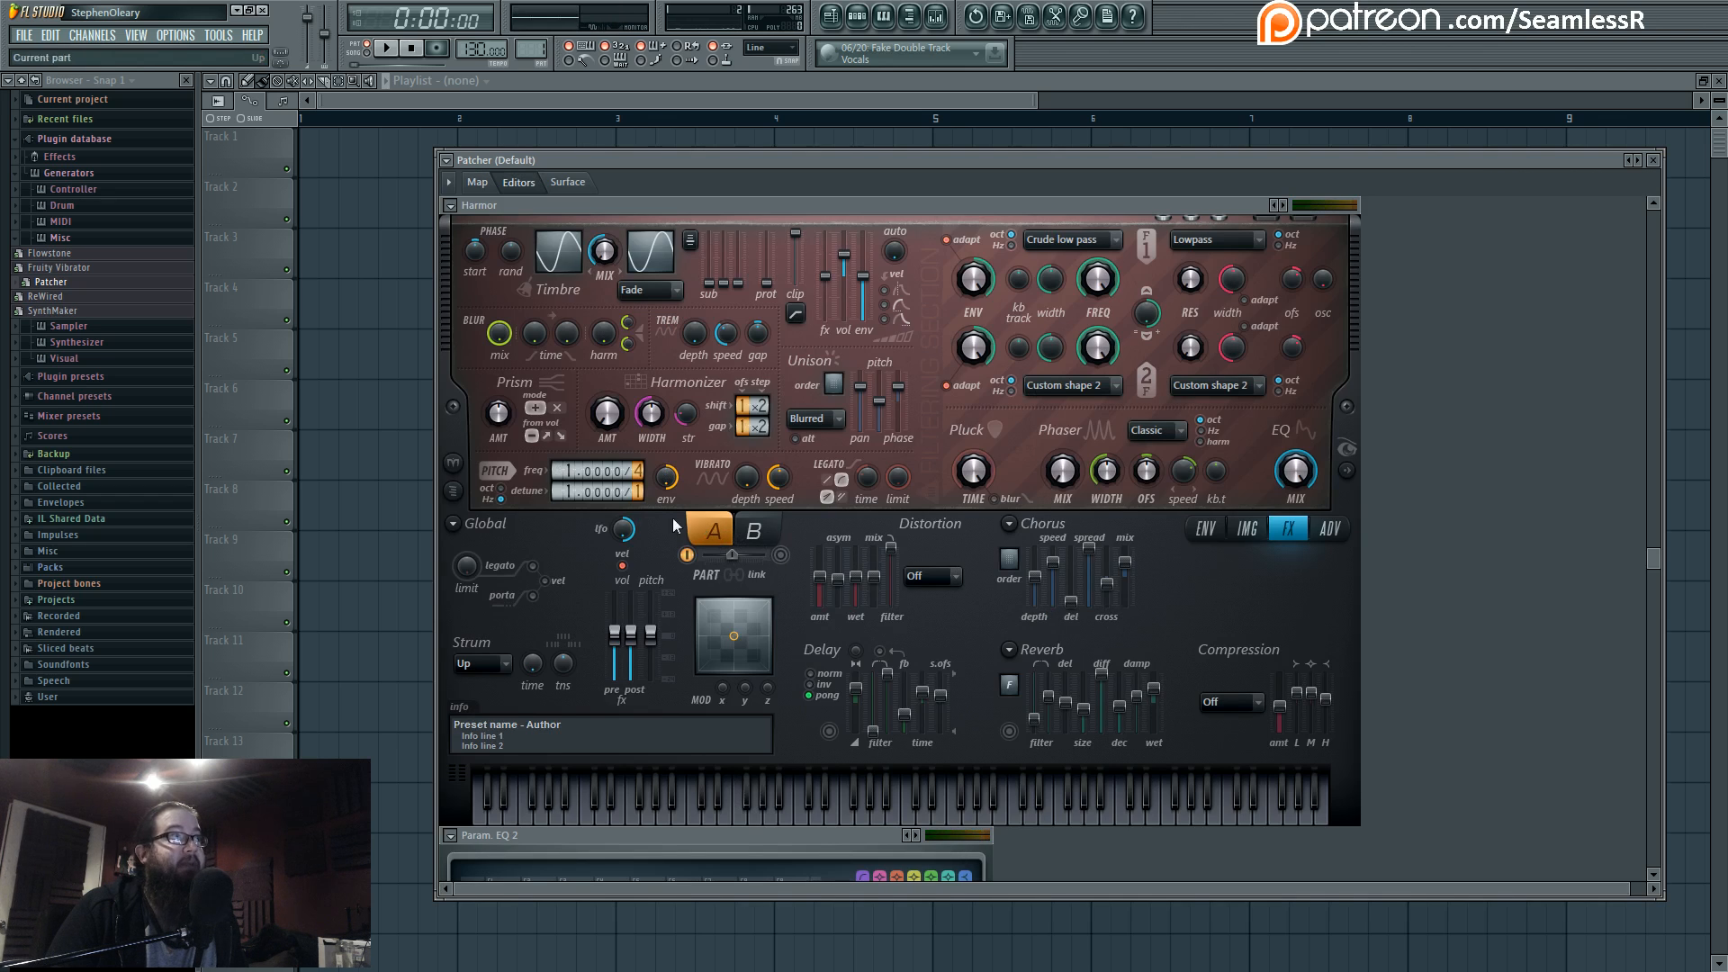
left_click(1212, 532)
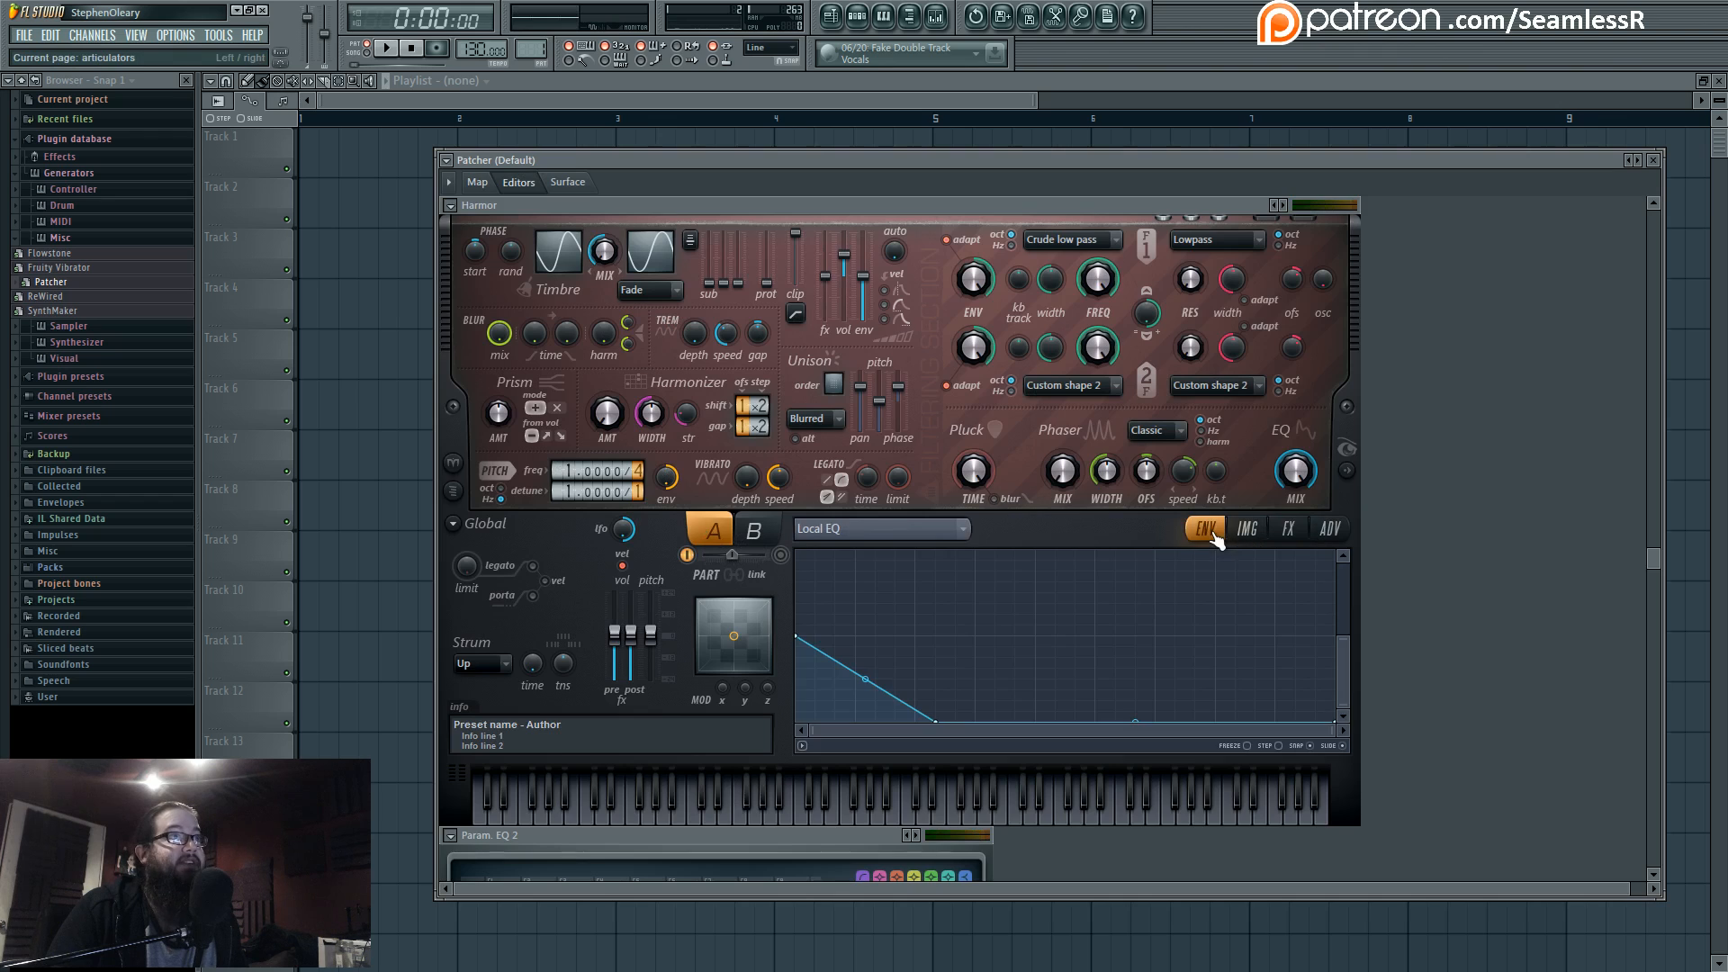
Open Param. EQ 2 from the Patcher map and check its spectrum while playing notes
left_click(477, 182)
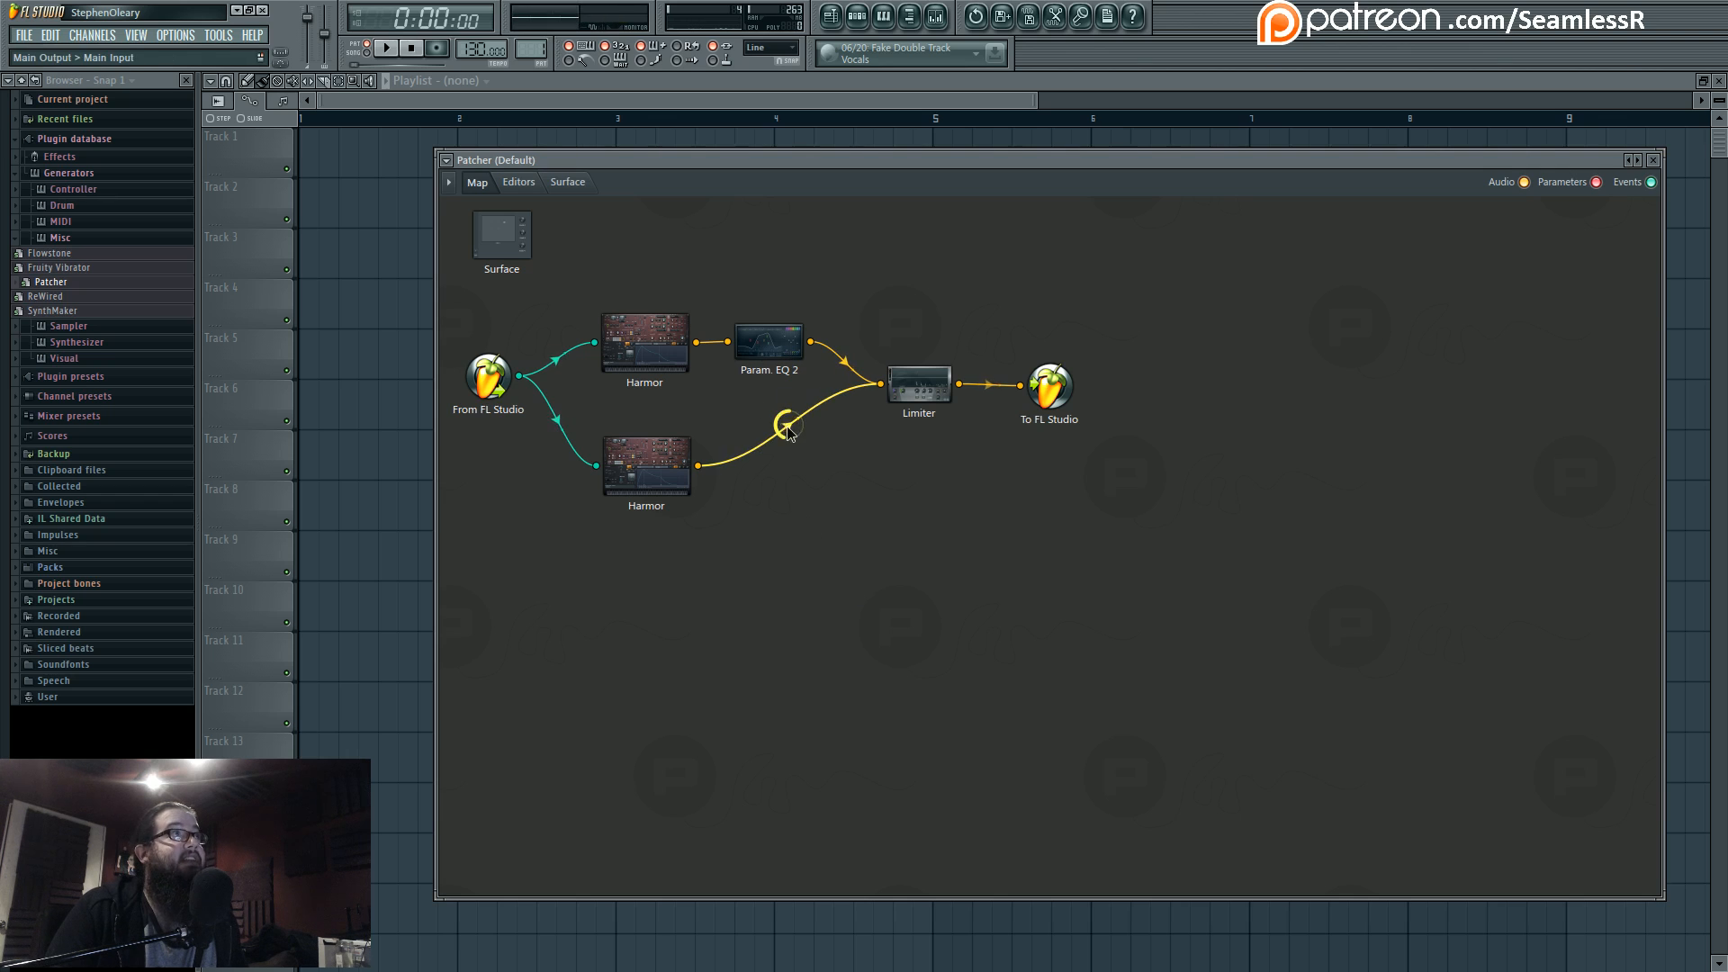
double_click(767, 346)
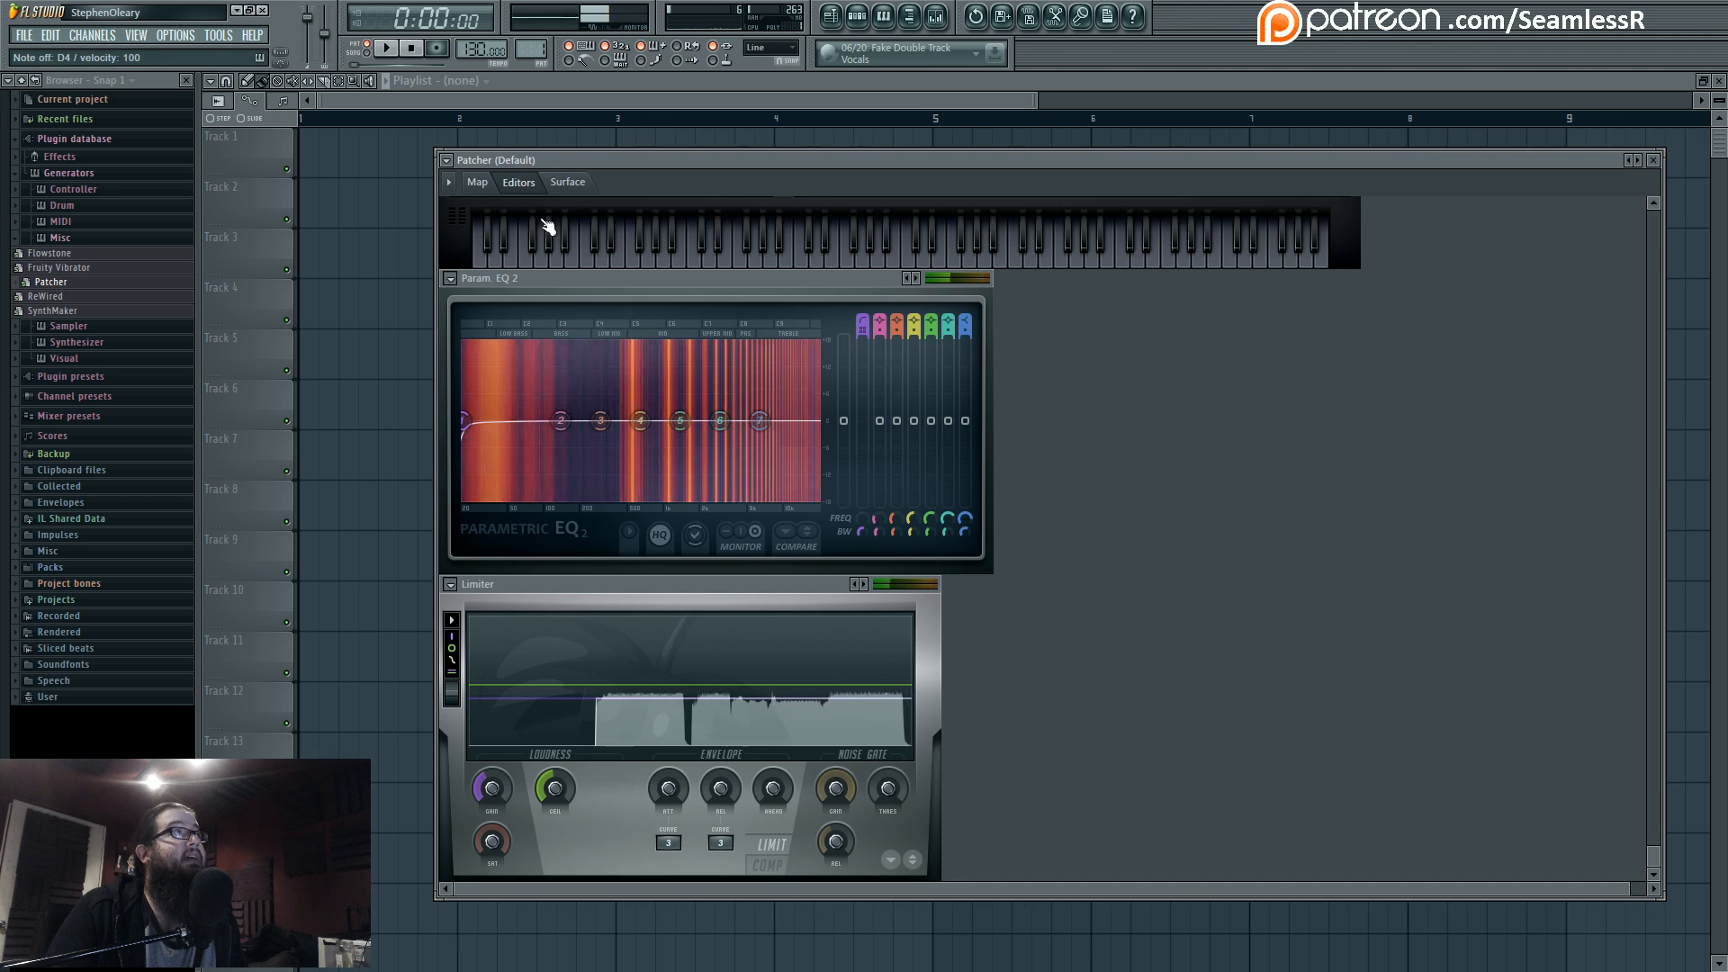
Open the upper Harmor and set its part mix slider to an even balance between parts A and B
left_click(477, 182)
double_click(663, 333)
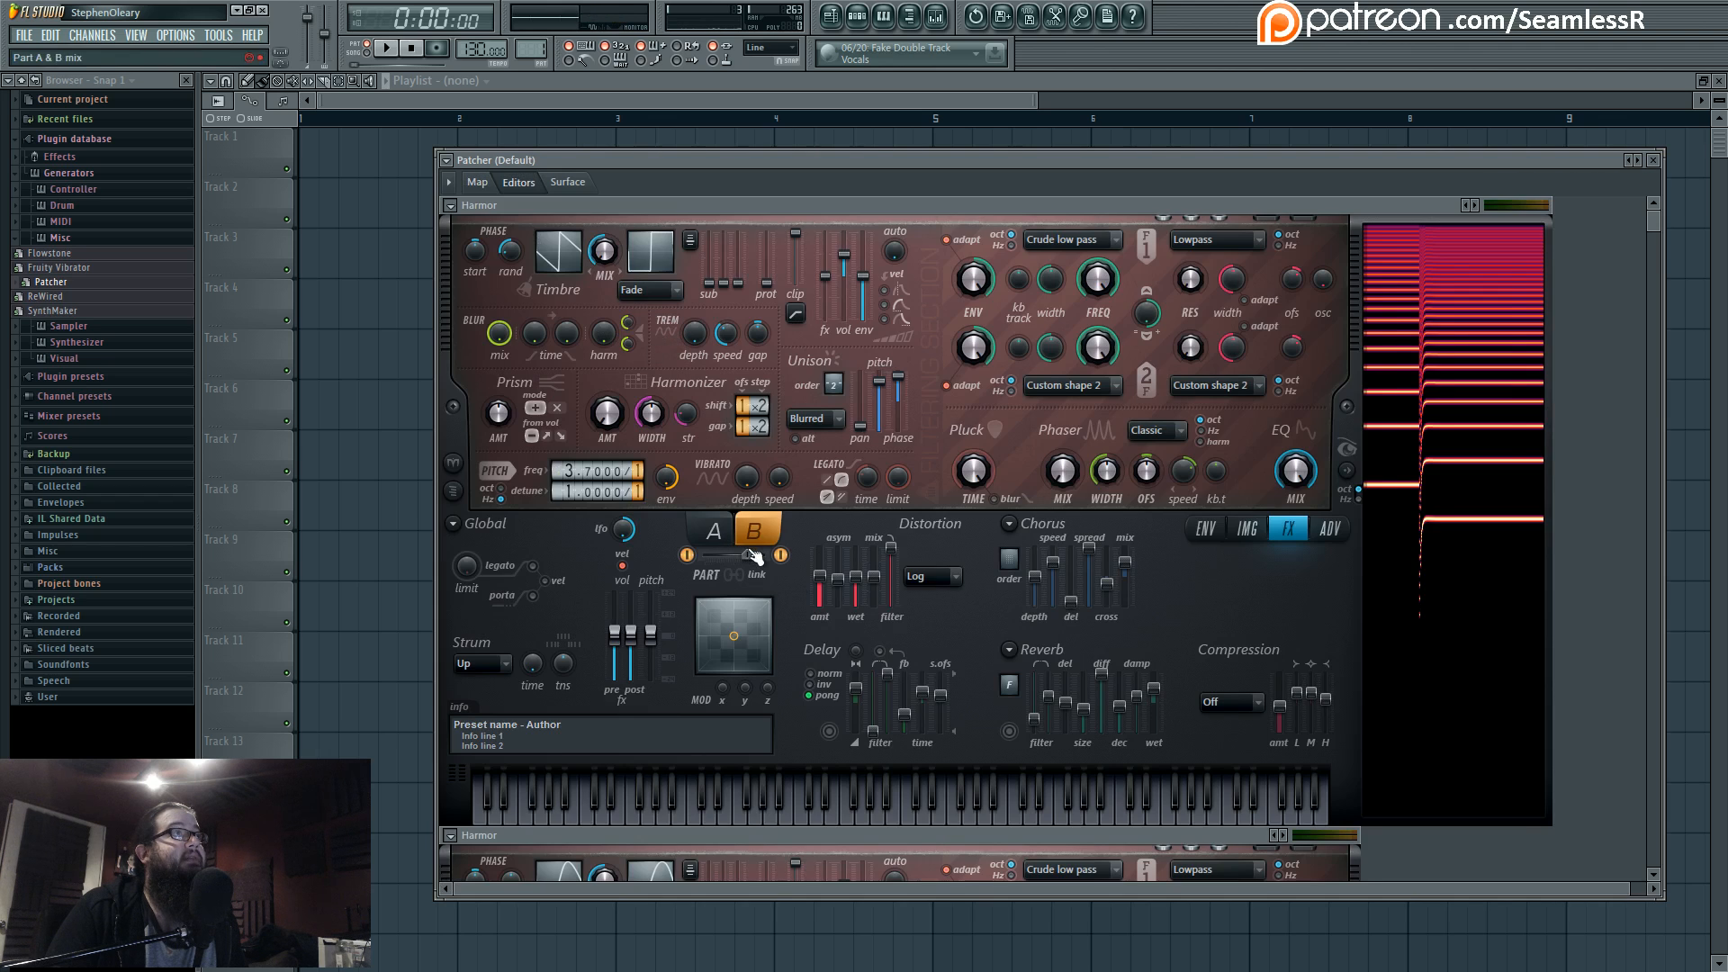
left_click_drag(755, 557, 743, 560)
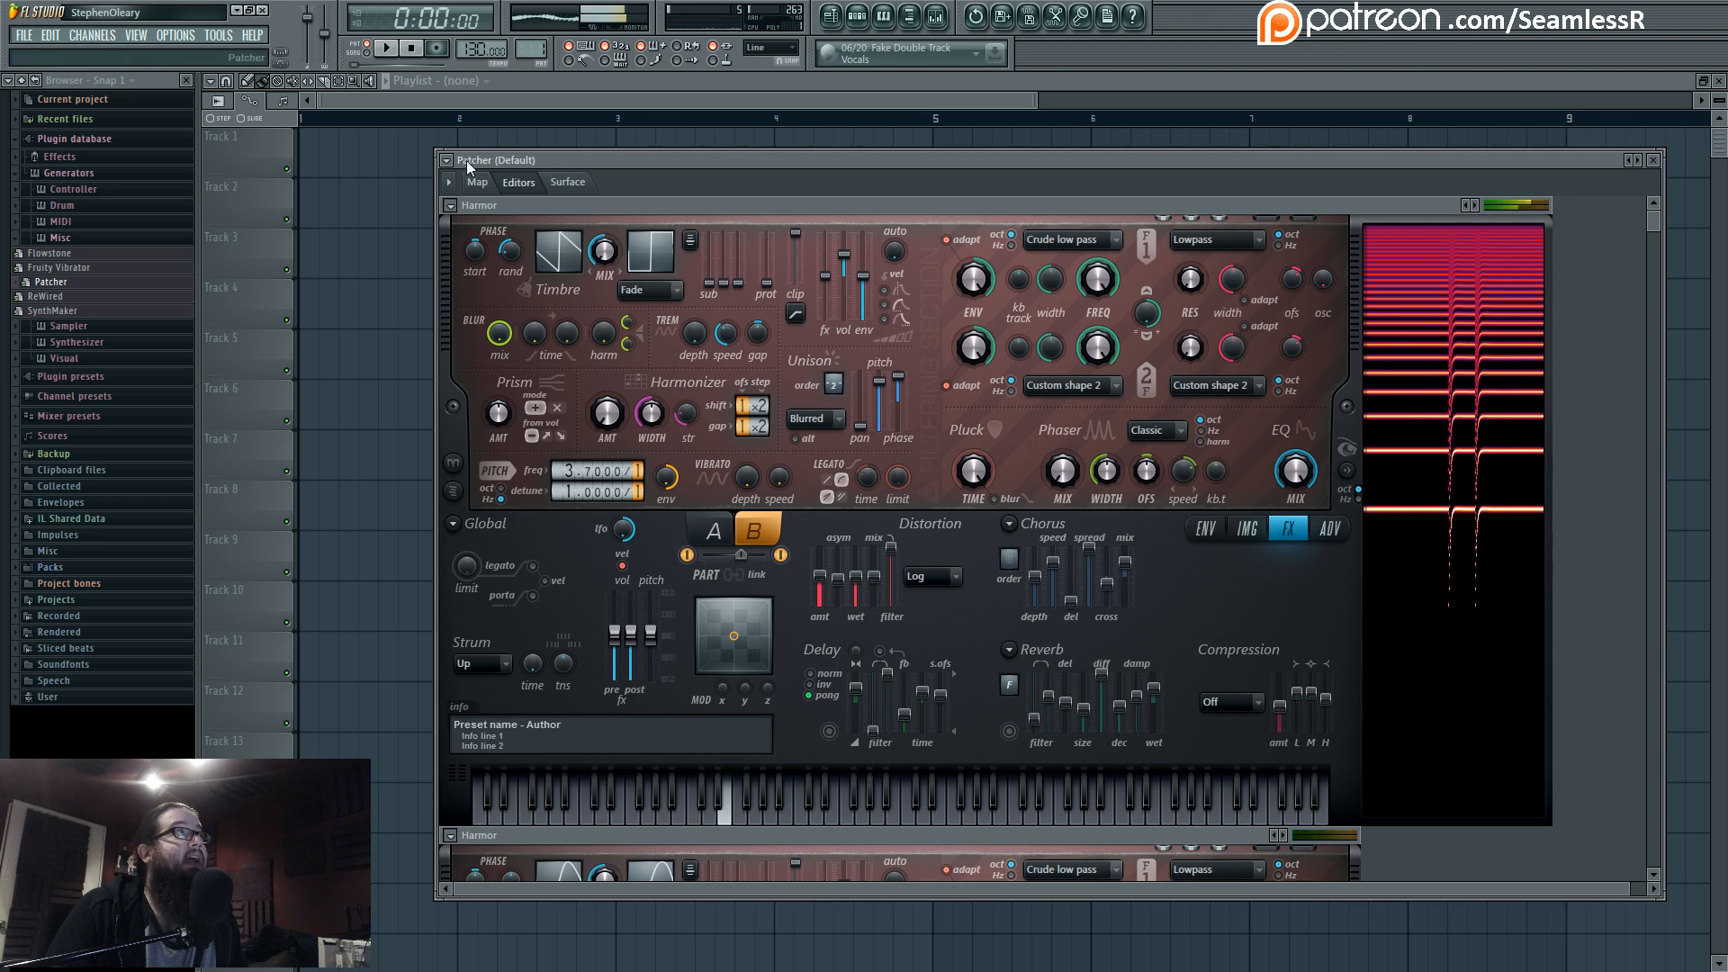
Raise the band 1 high-pass cutoff in Param. EQ 2 to about 160 Hz and audition it
left_click(477, 182)
double_click(771, 345)
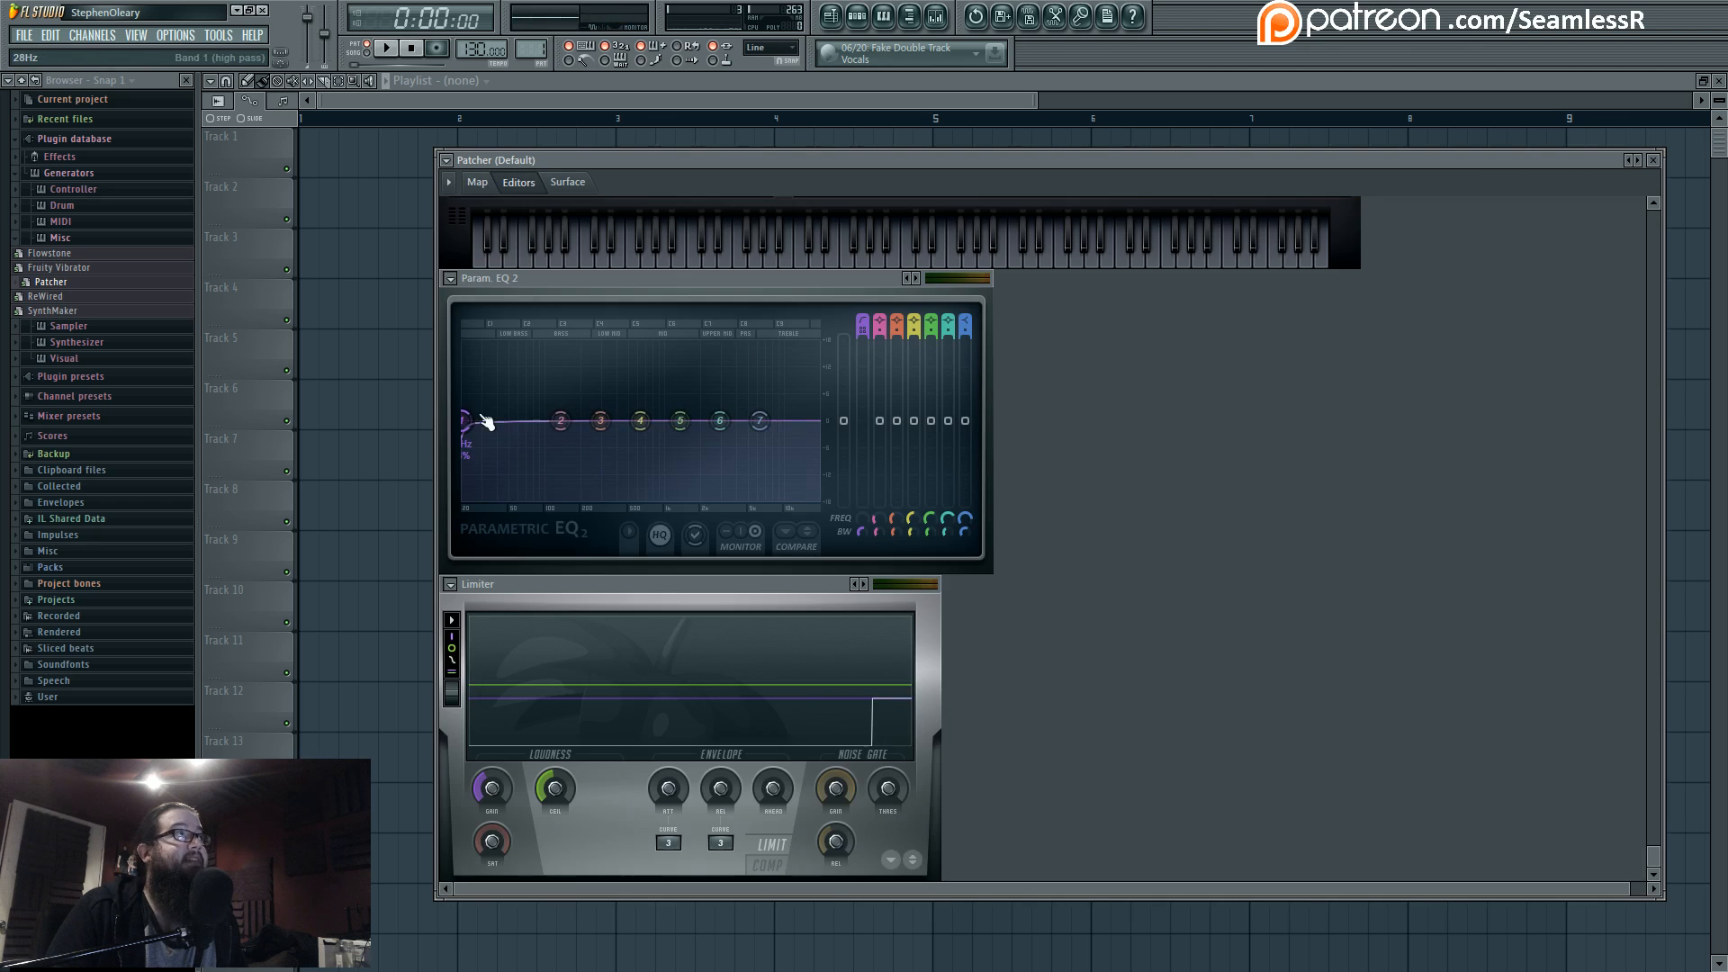
left_click_drag(486, 423, 605, 420)
left_click_drag(605, 420, 572, 421)
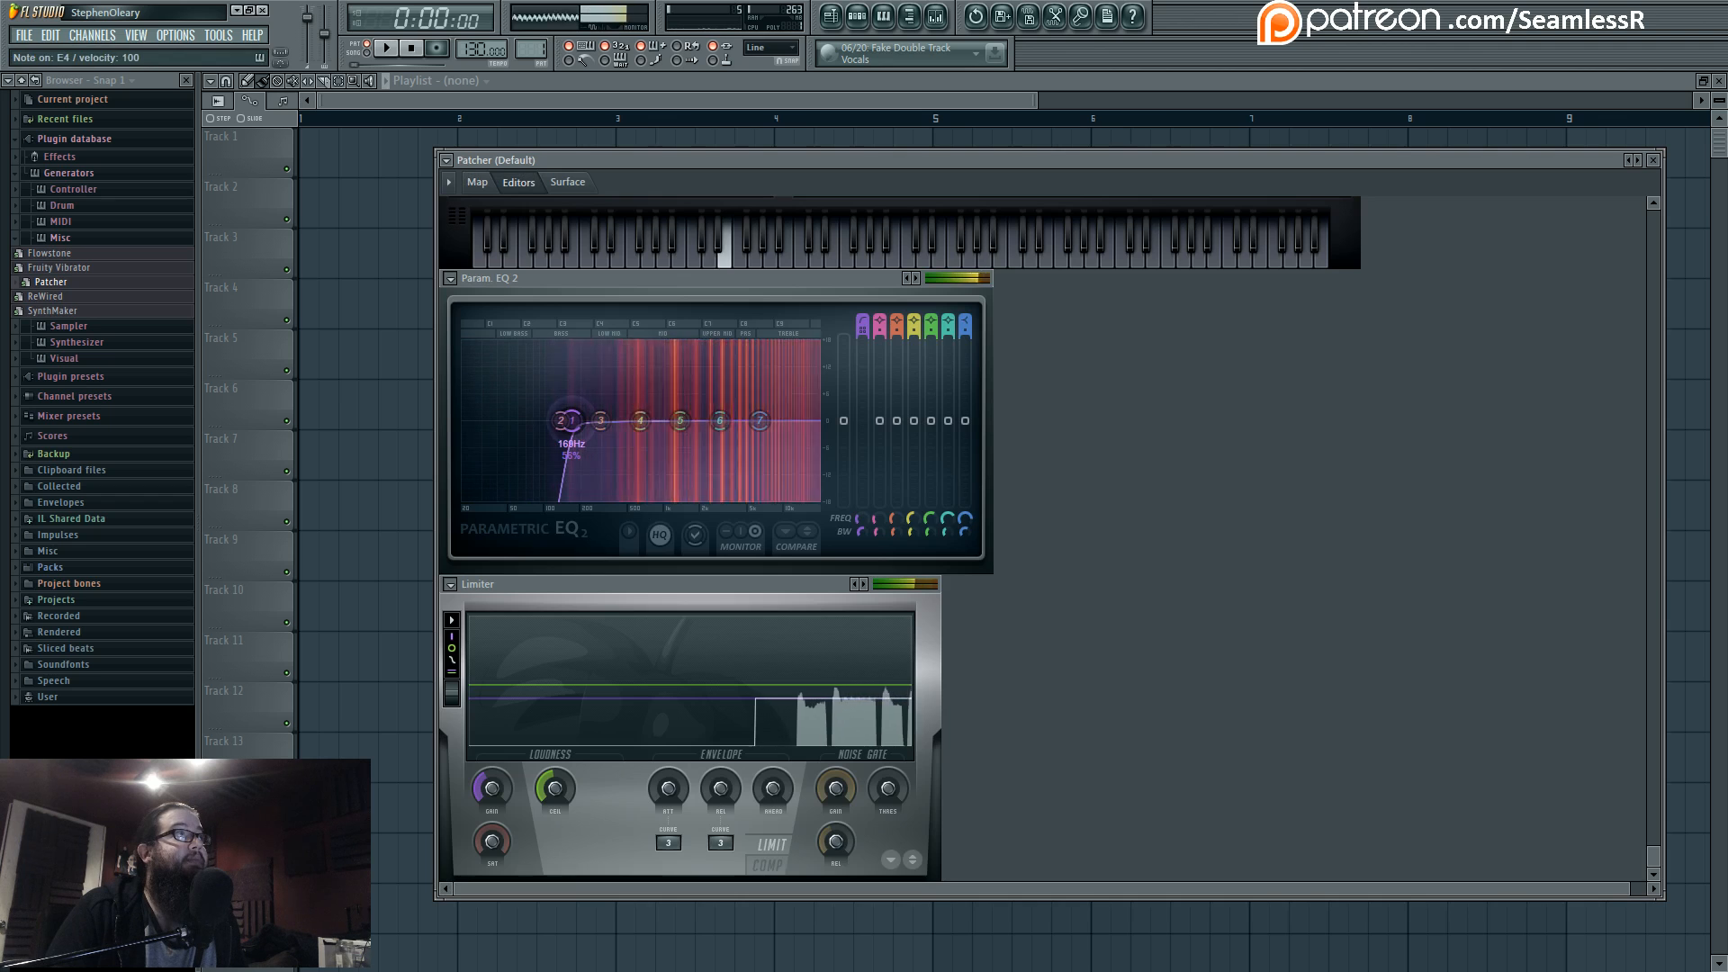
Display the Pitch envelope of the upper Harmor's part B in its envelope editor
left_click(477, 183)
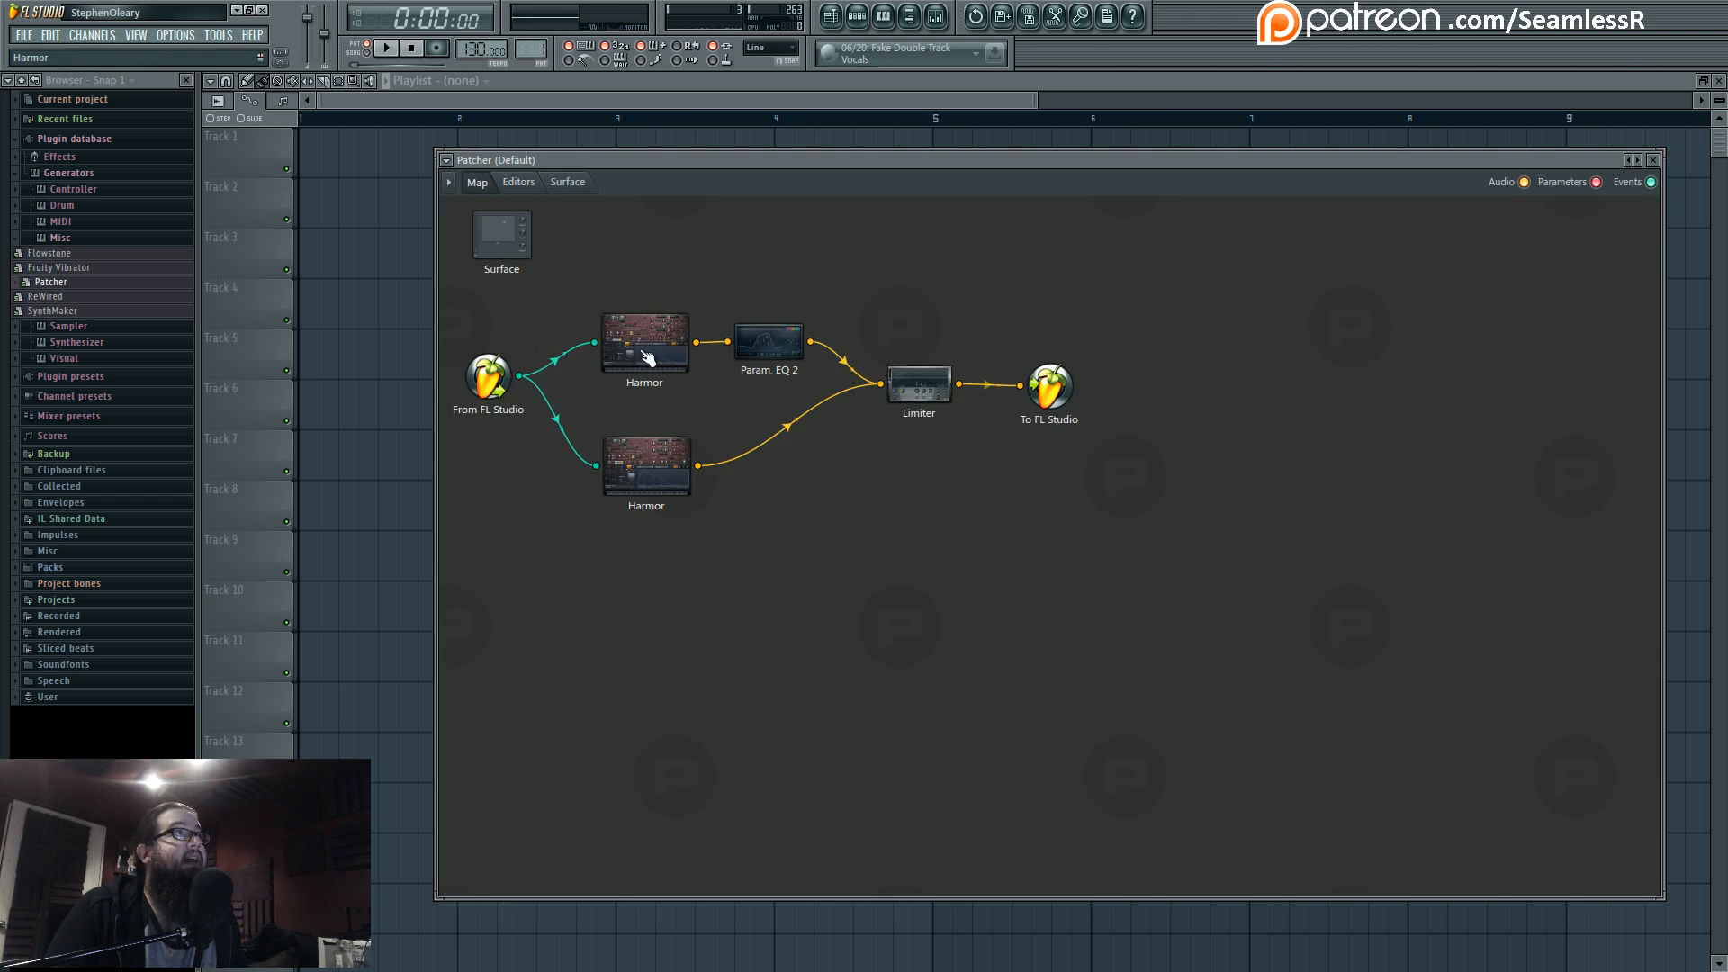
double_click(646, 353)
left_click(1203, 529)
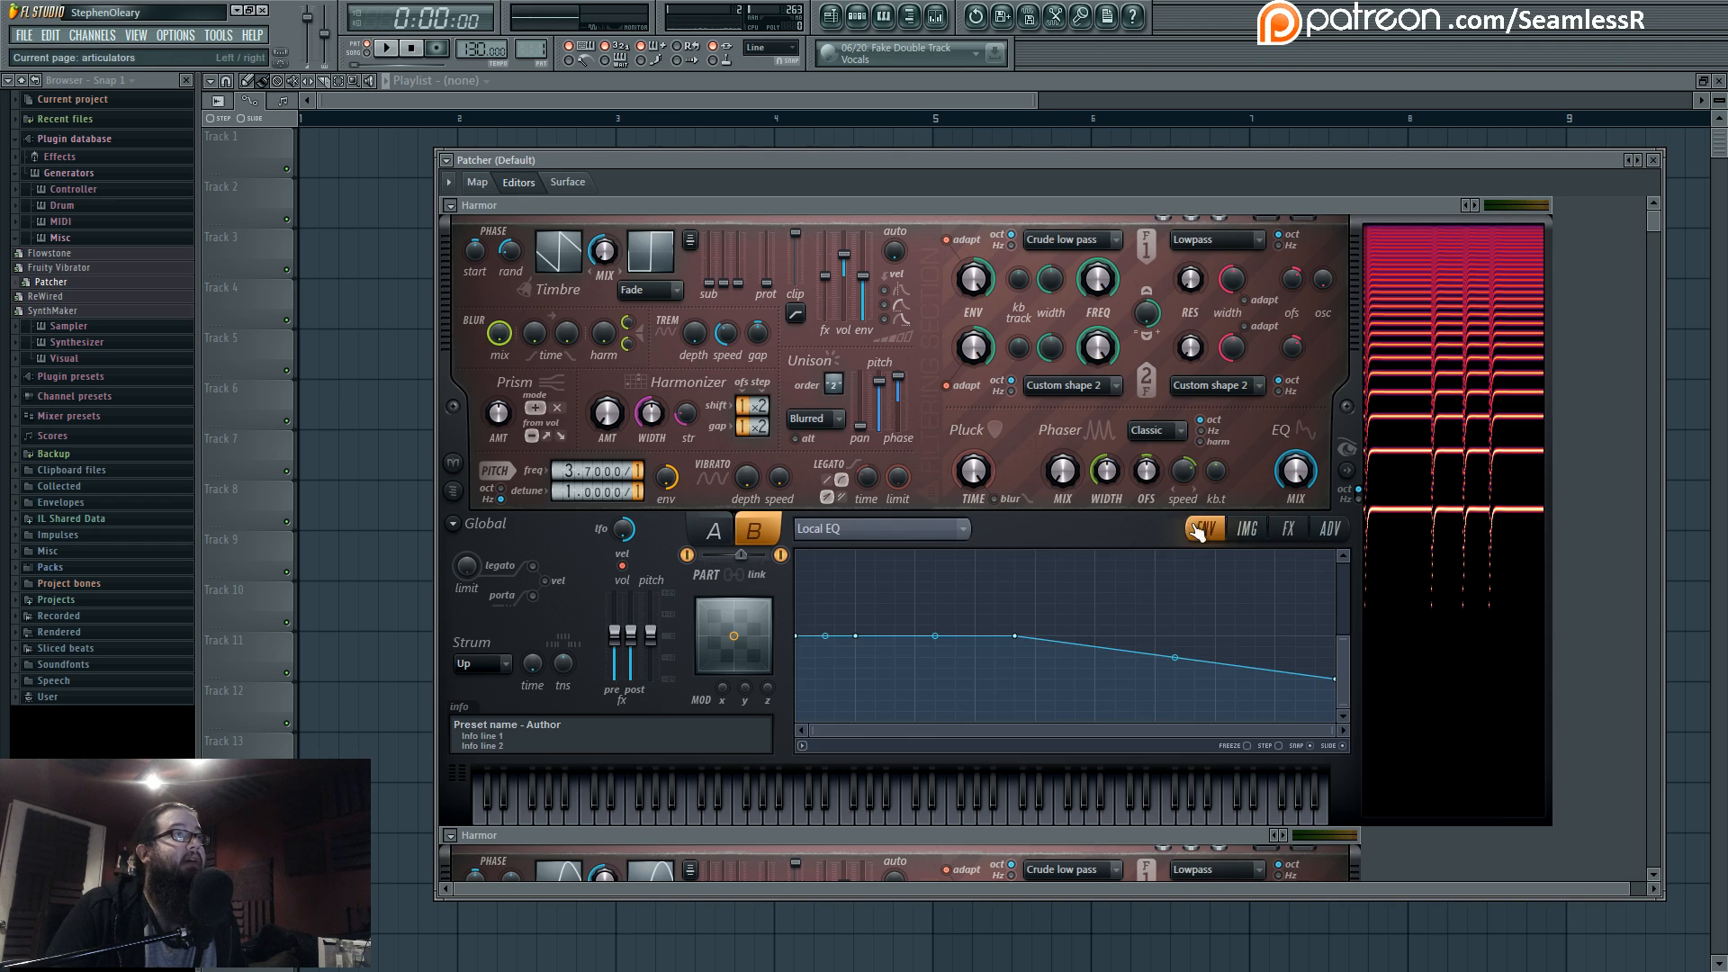
left_click(867, 527)
left_click(837, 835)
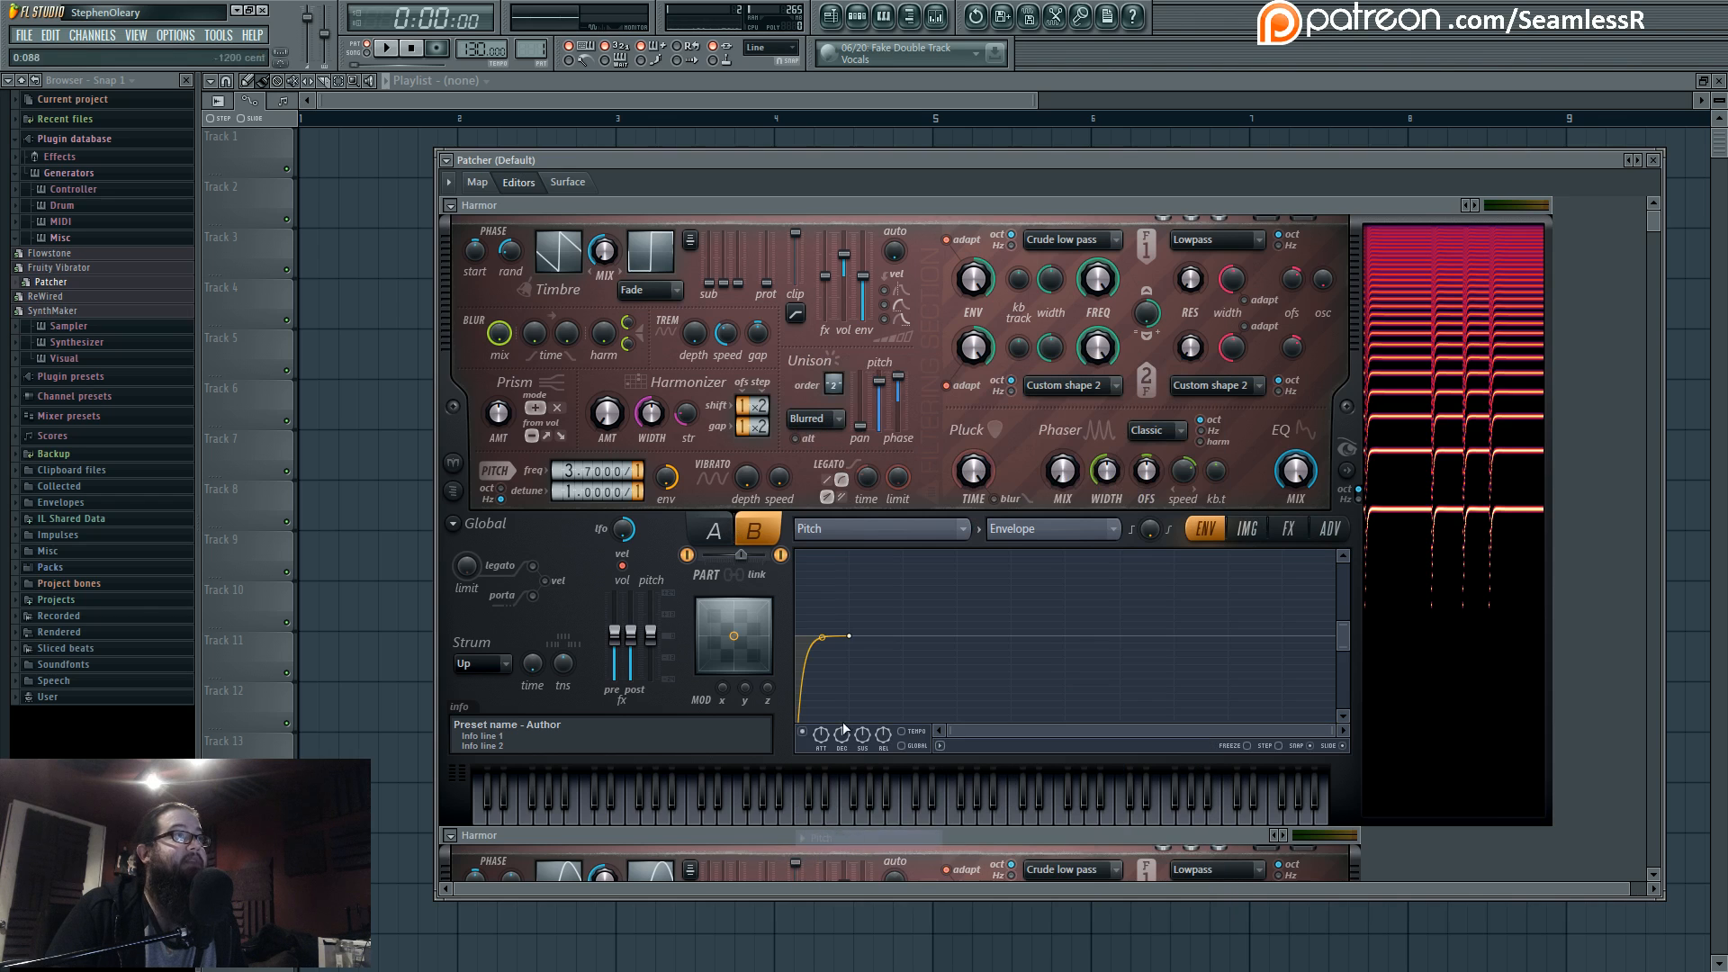
Move the first point of part B's pitch envelope to different low values, auditioning deeper and shallower upward pitch sweeps
left_click_drag(1342, 718, 1342, 691)
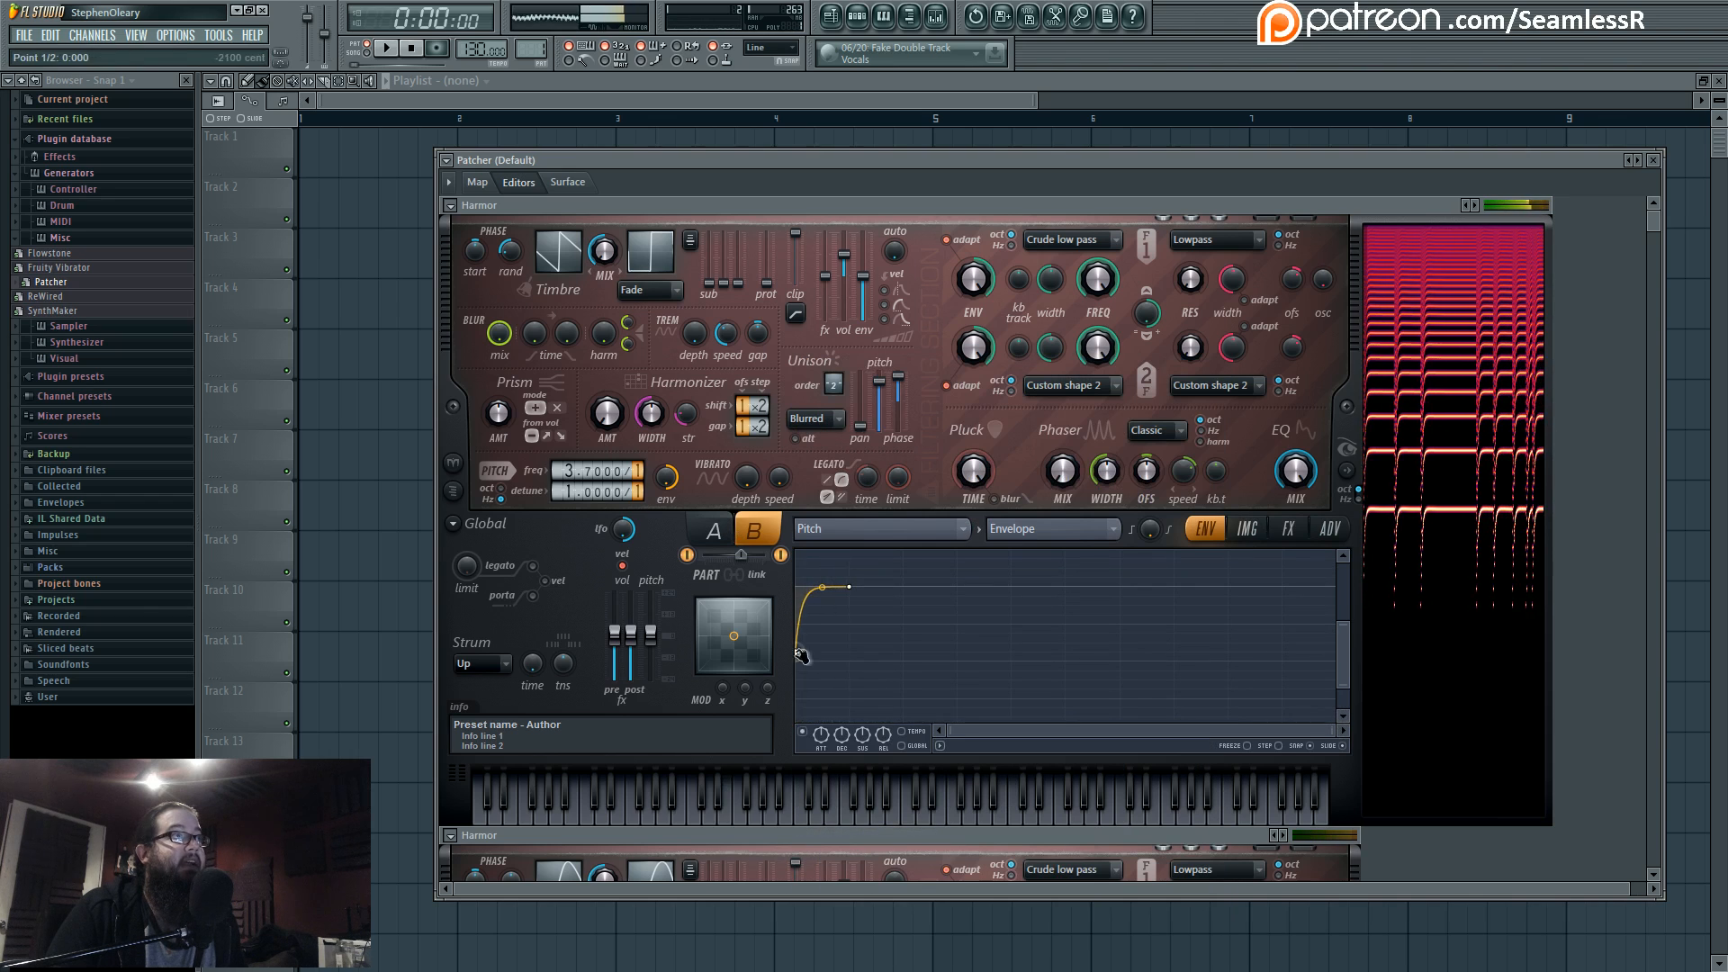
left_click_drag(797, 647, 799, 601)
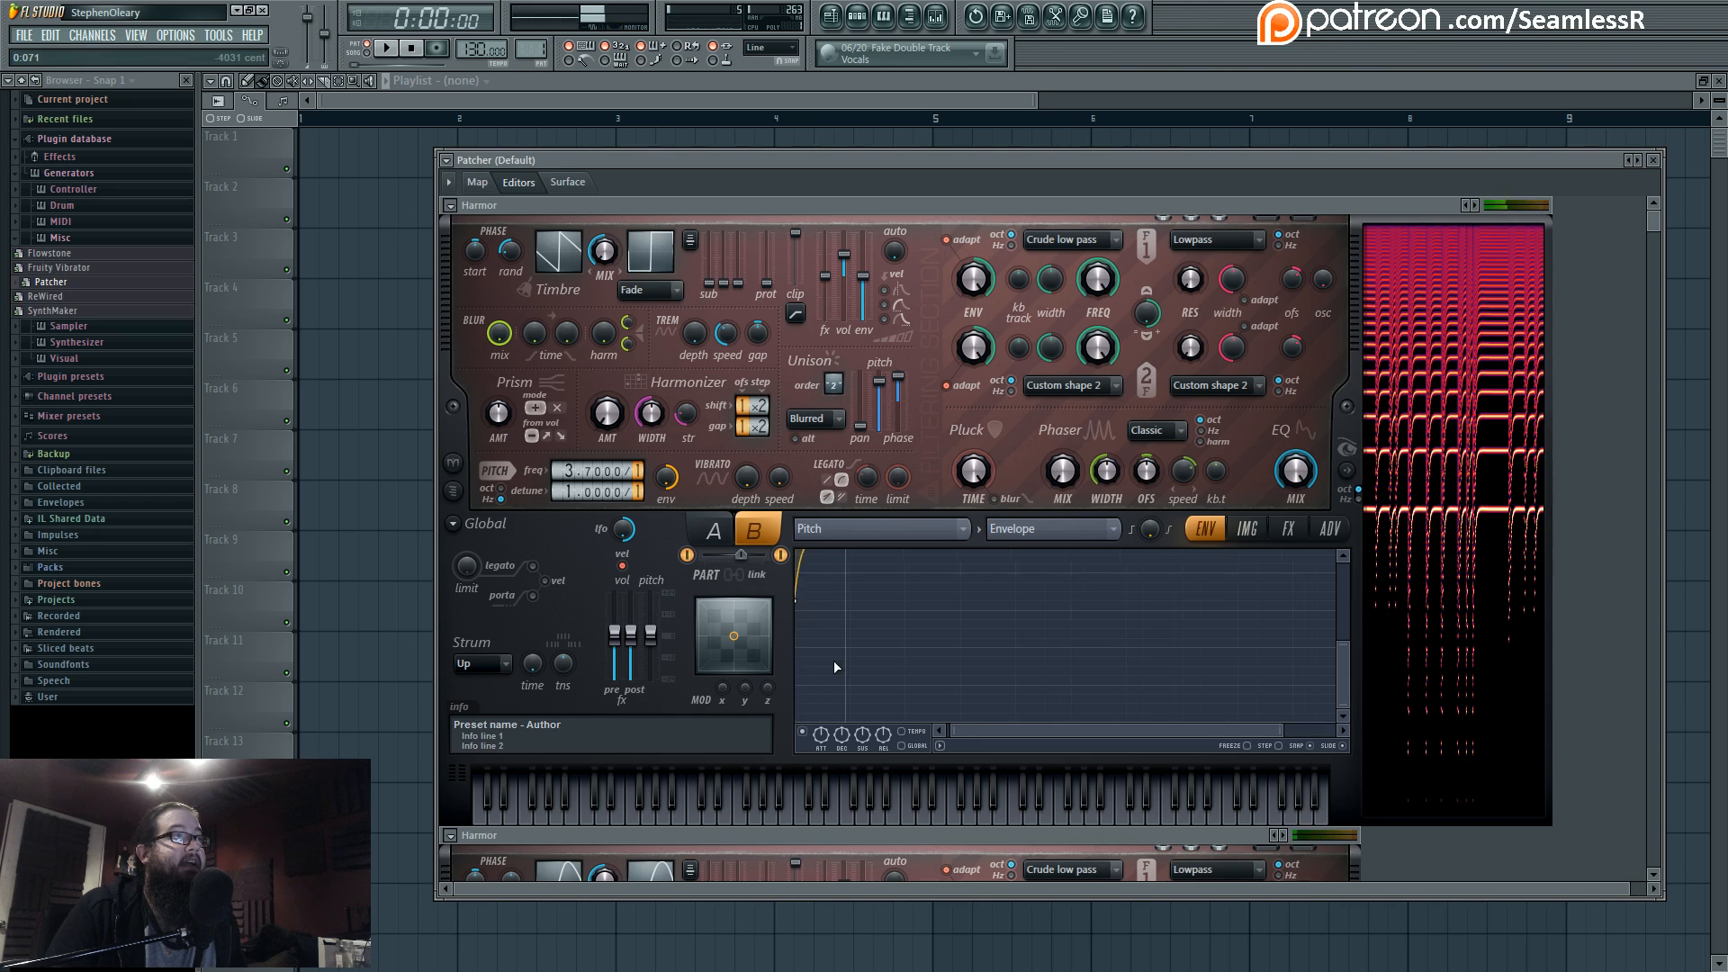
left_click_drag(1350, 610, 1348, 560)
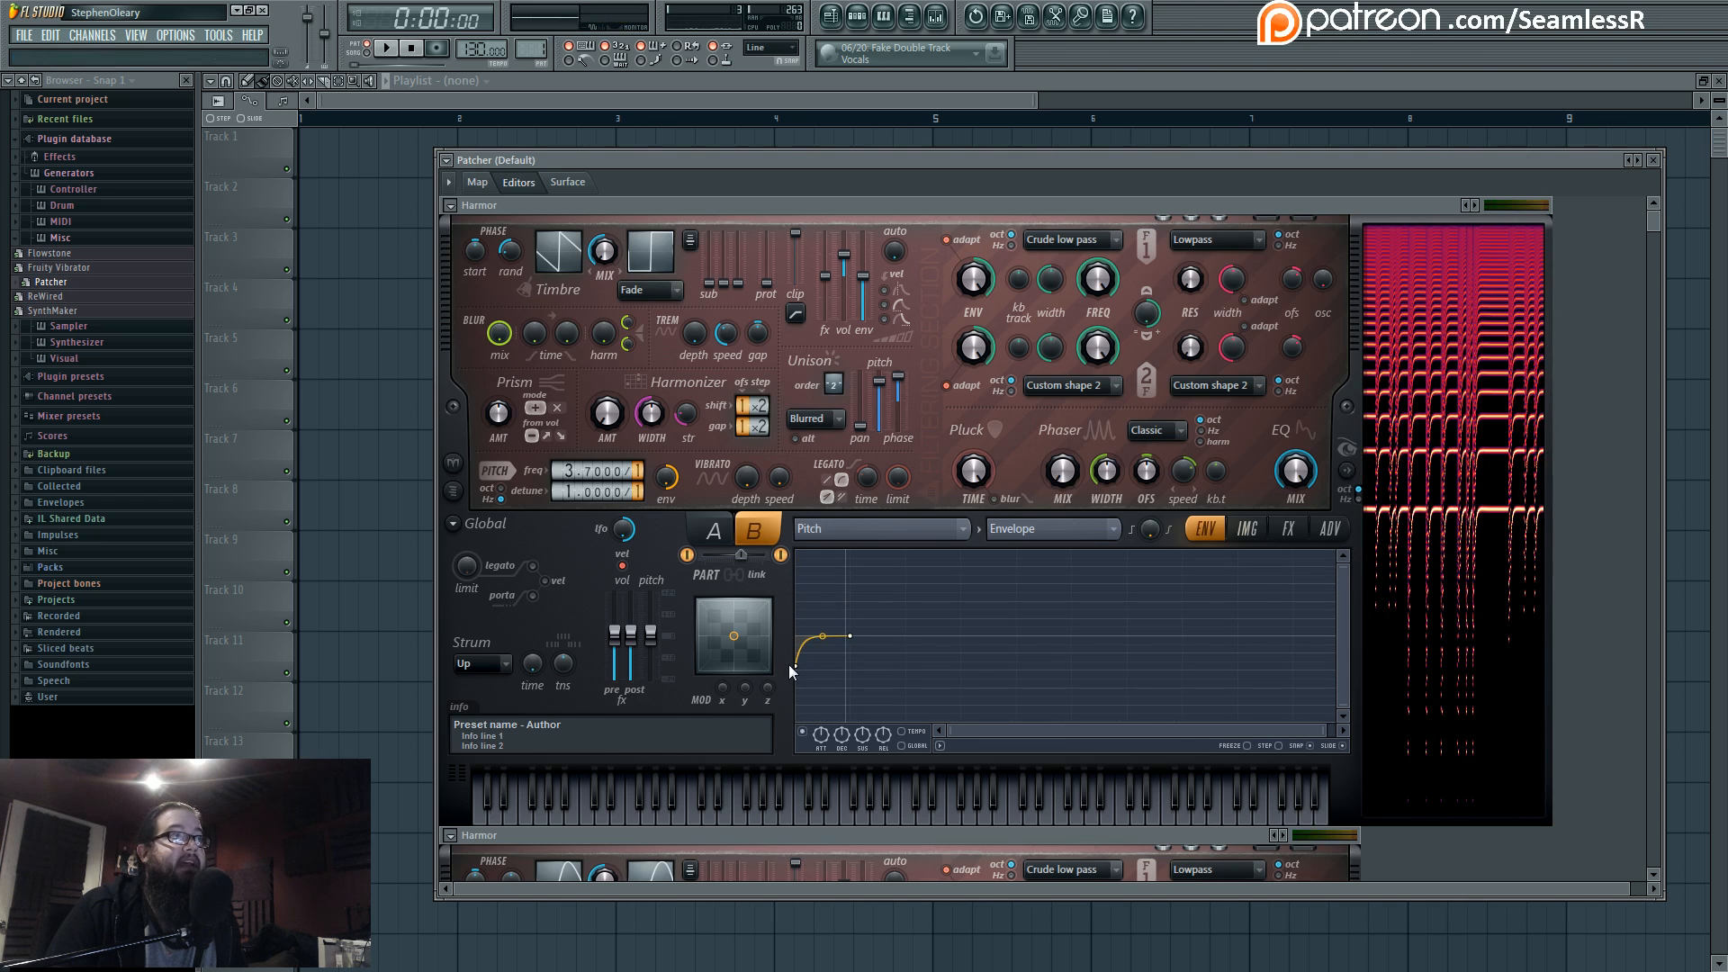
left_click_drag(794, 666, 812, 705)
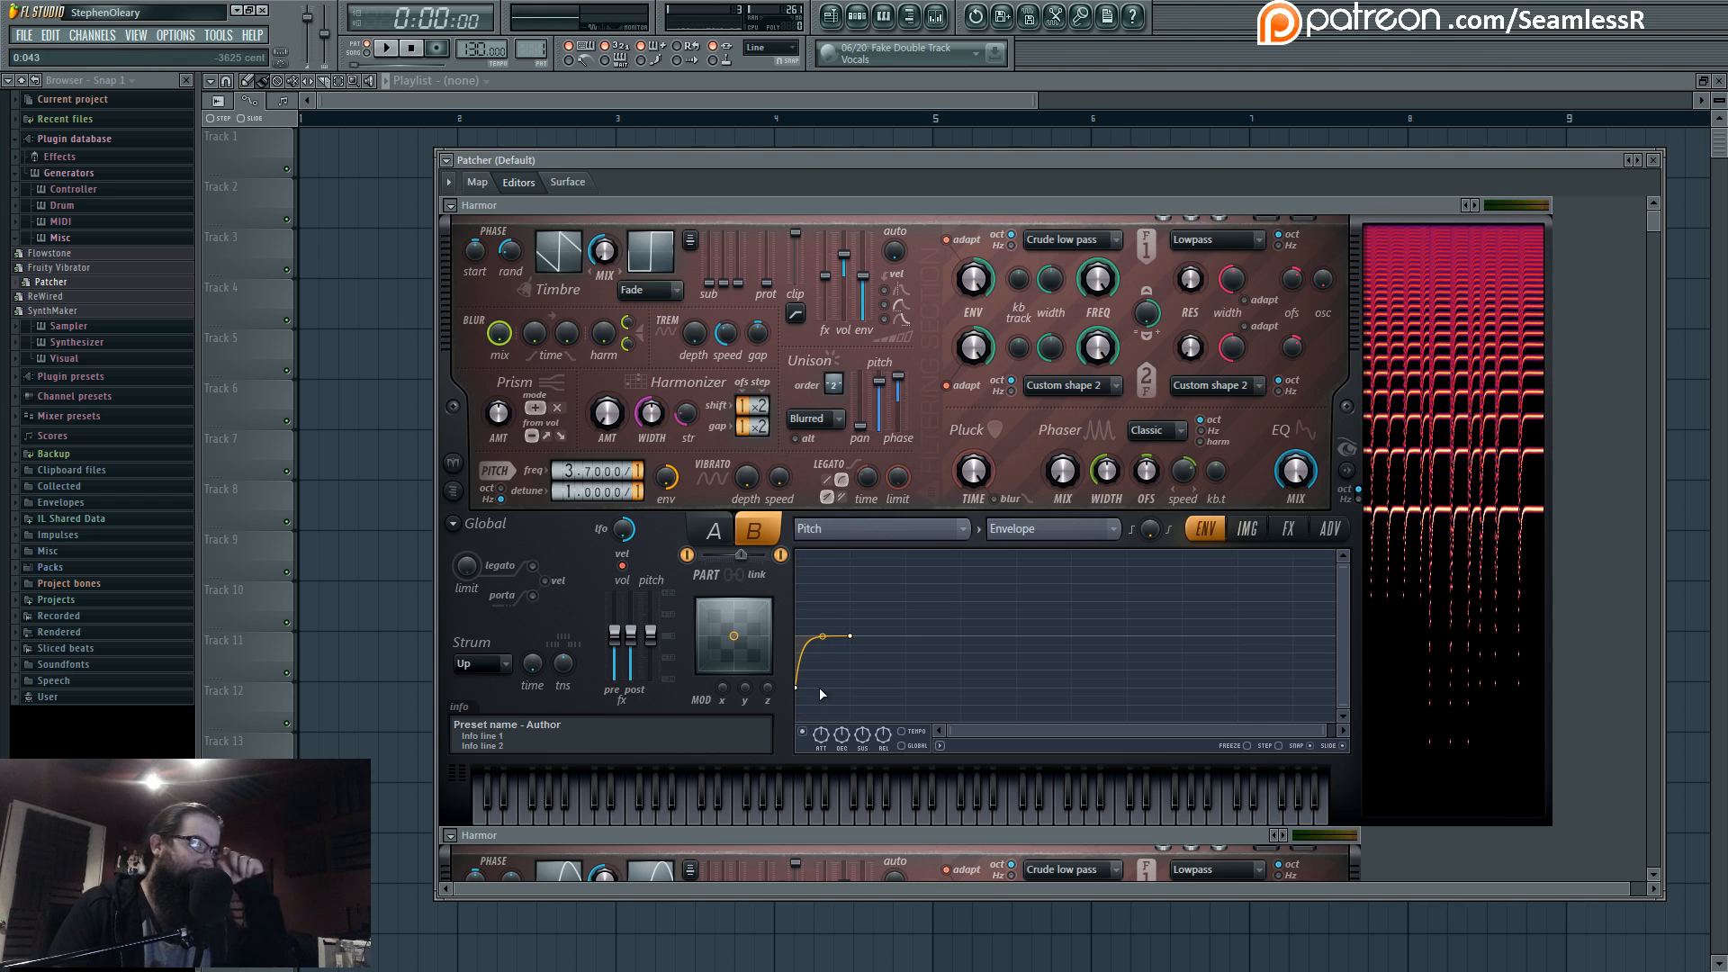
Open the Limiter from the Patcher map and play a note to check its level display
left_click(478, 182)
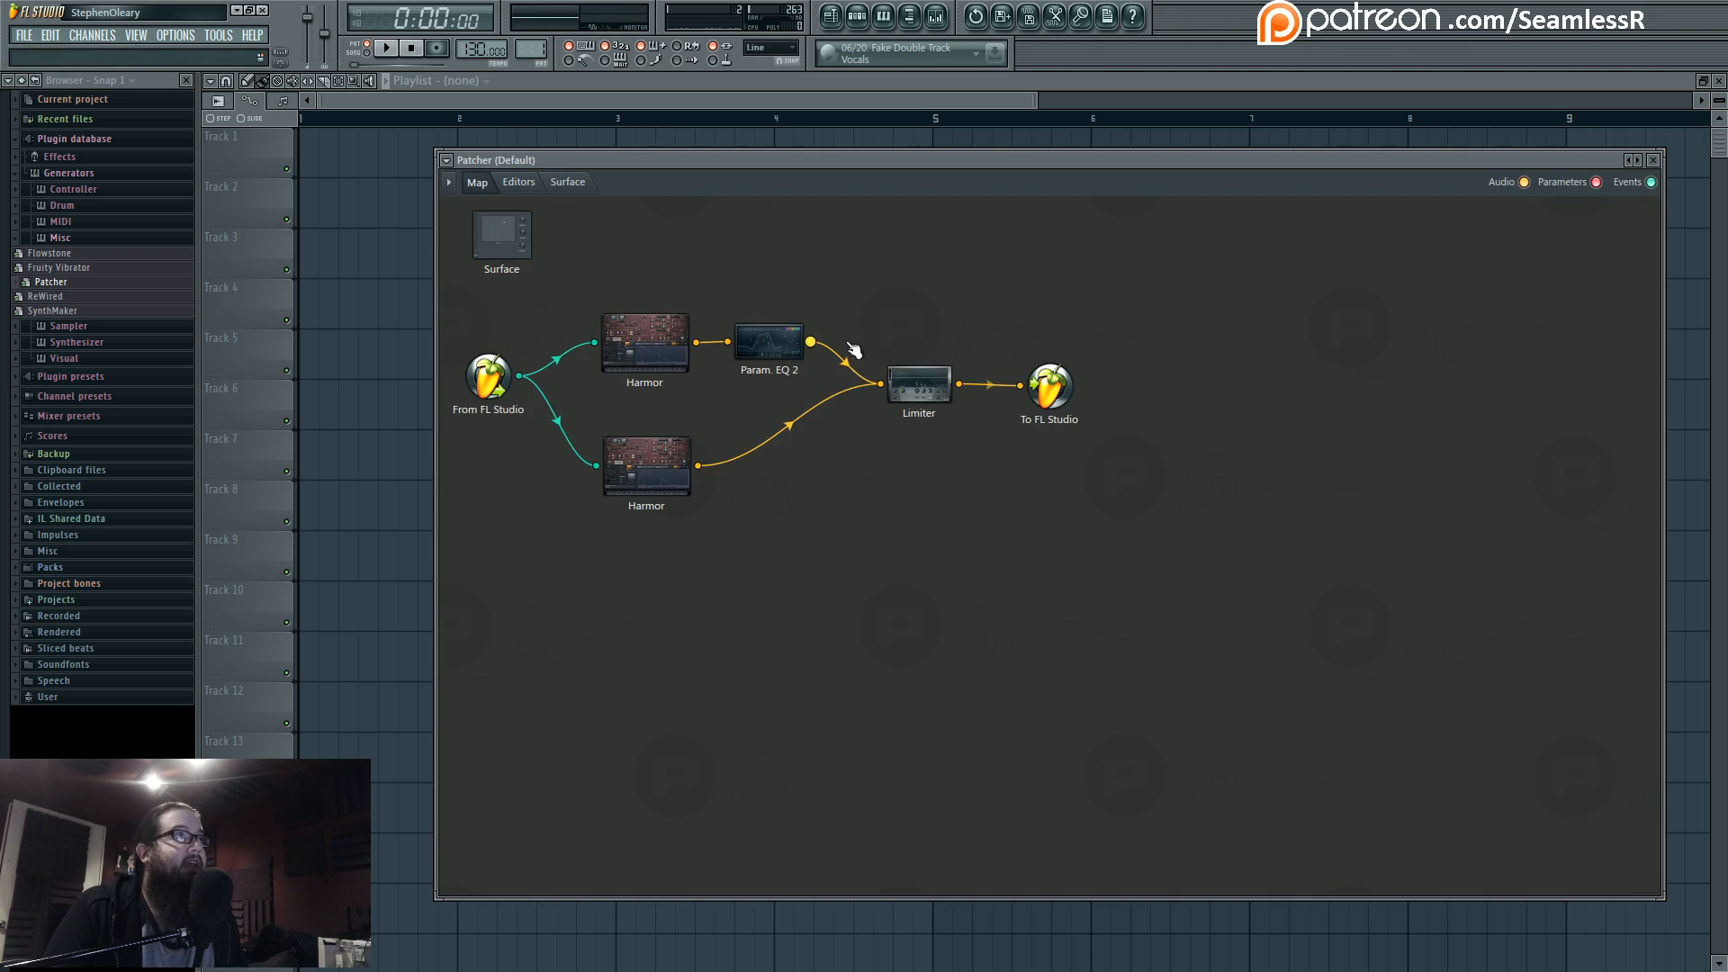
double_click(929, 382)
key("c")
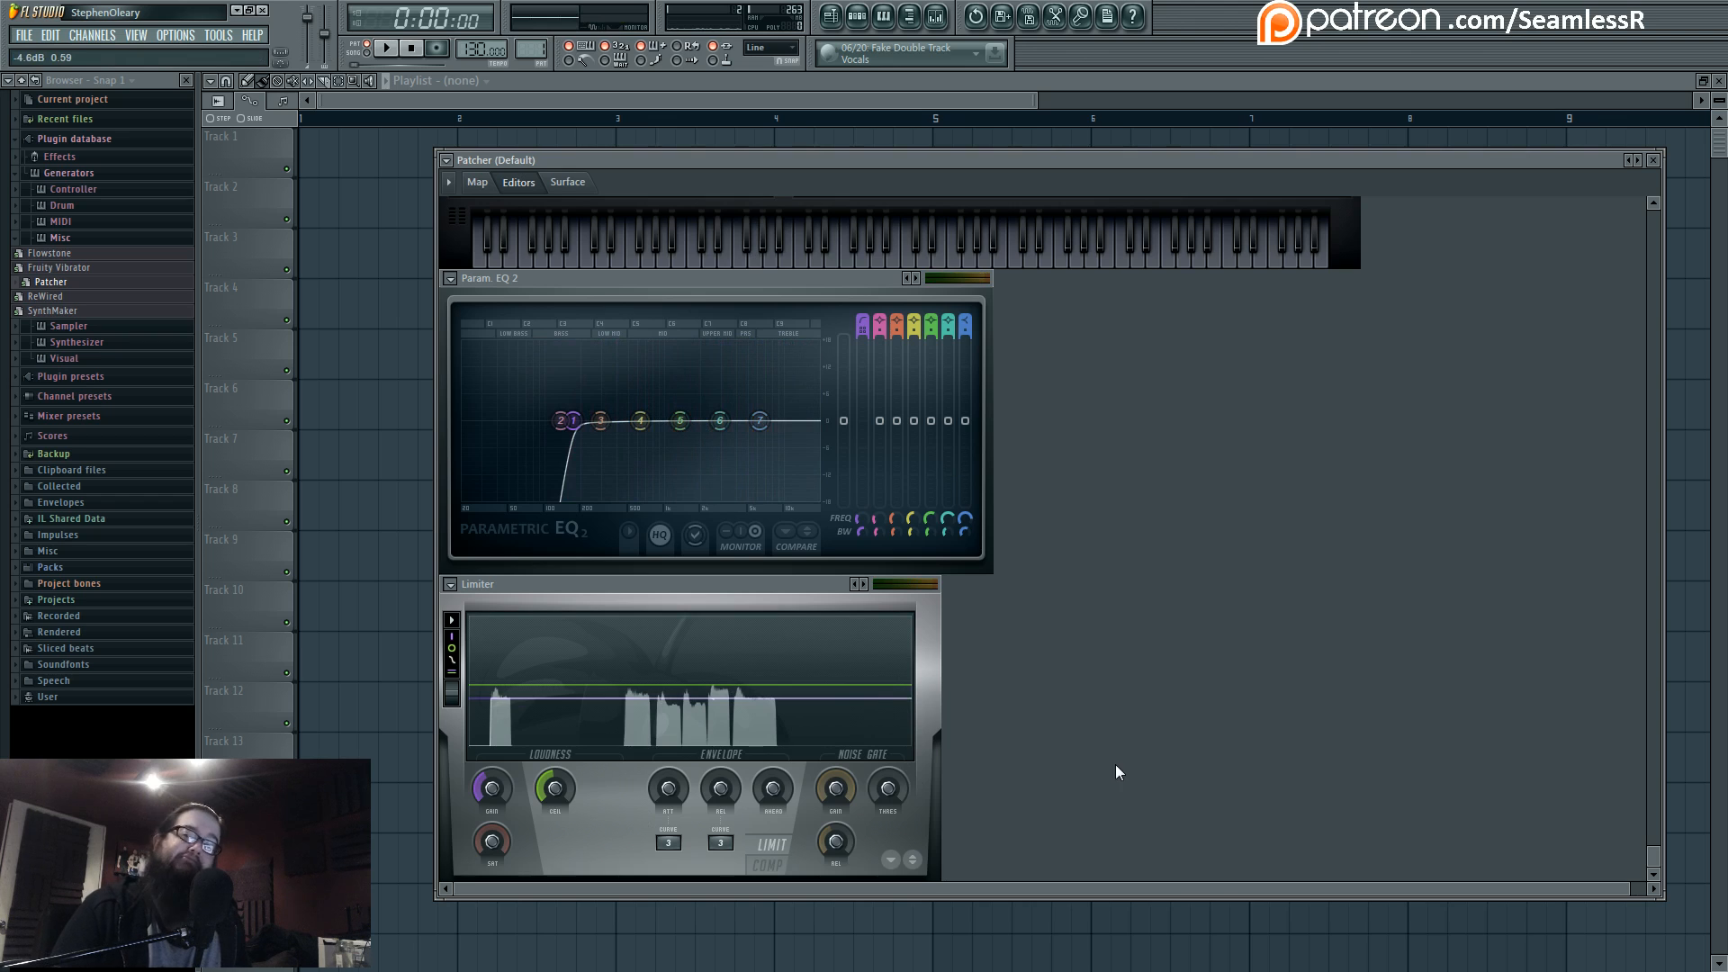
Reopen the upper Harmor on part B's pitch envelope and reposition the Patcher window
left_click(494, 182)
left_click_drag(714, 163, 658, 167)
left_click(590, 344)
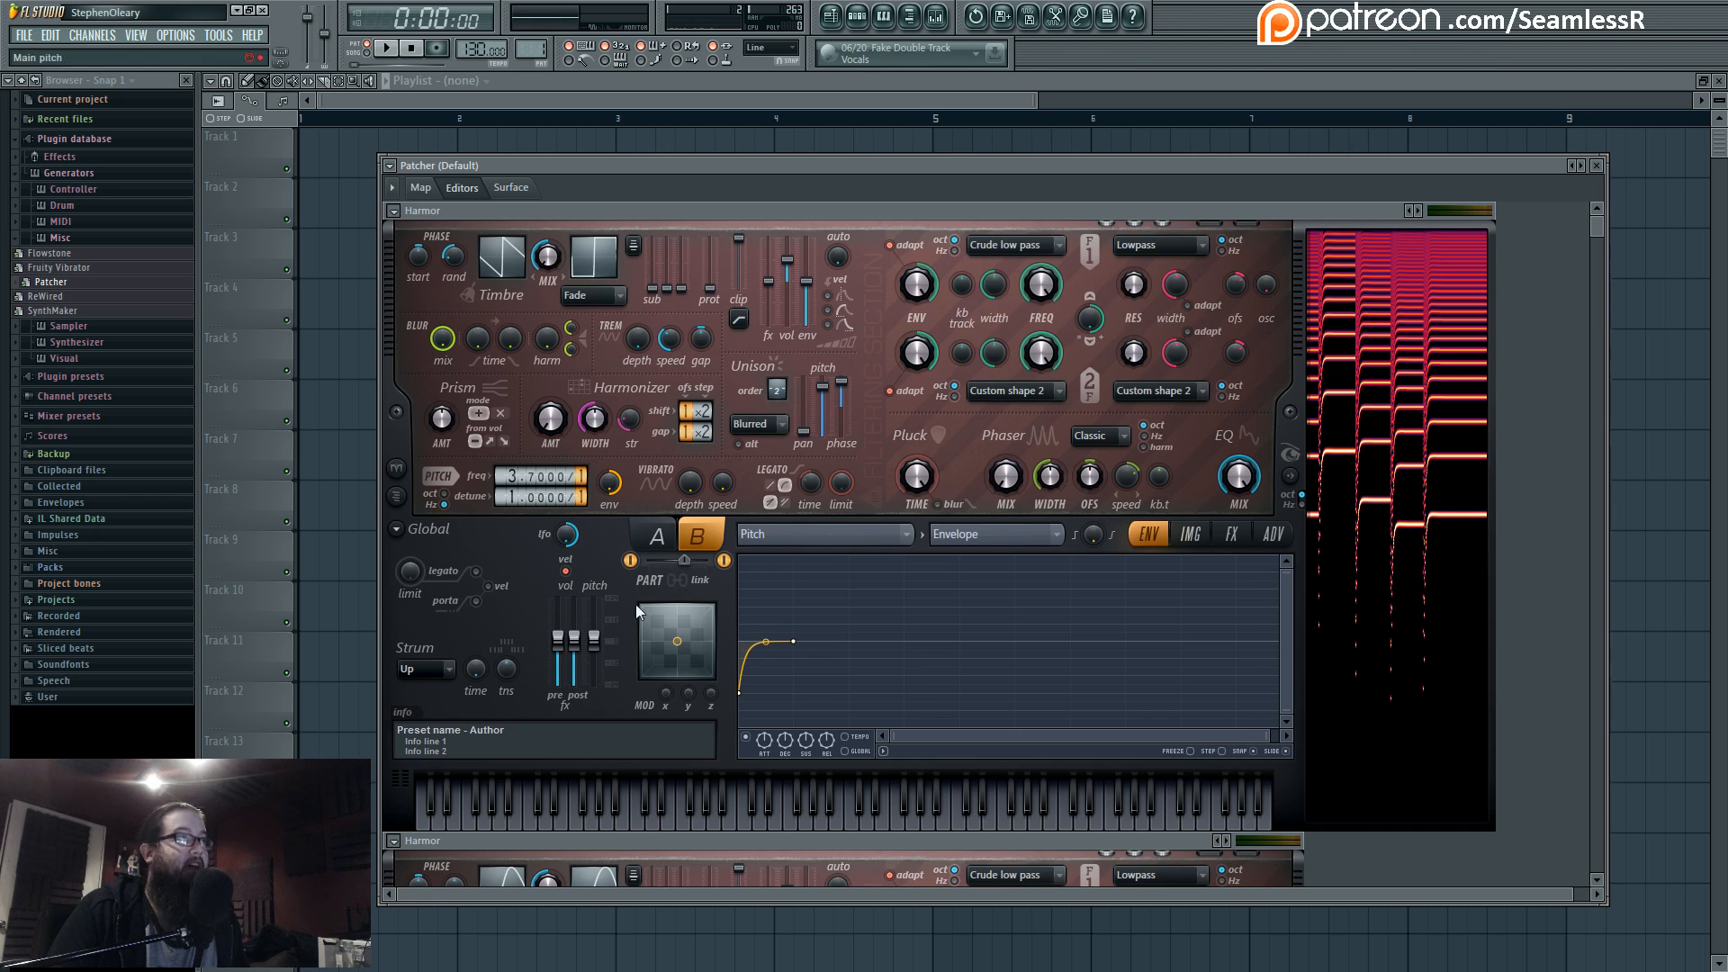
left_click_drag(642, 167, 641, 176)
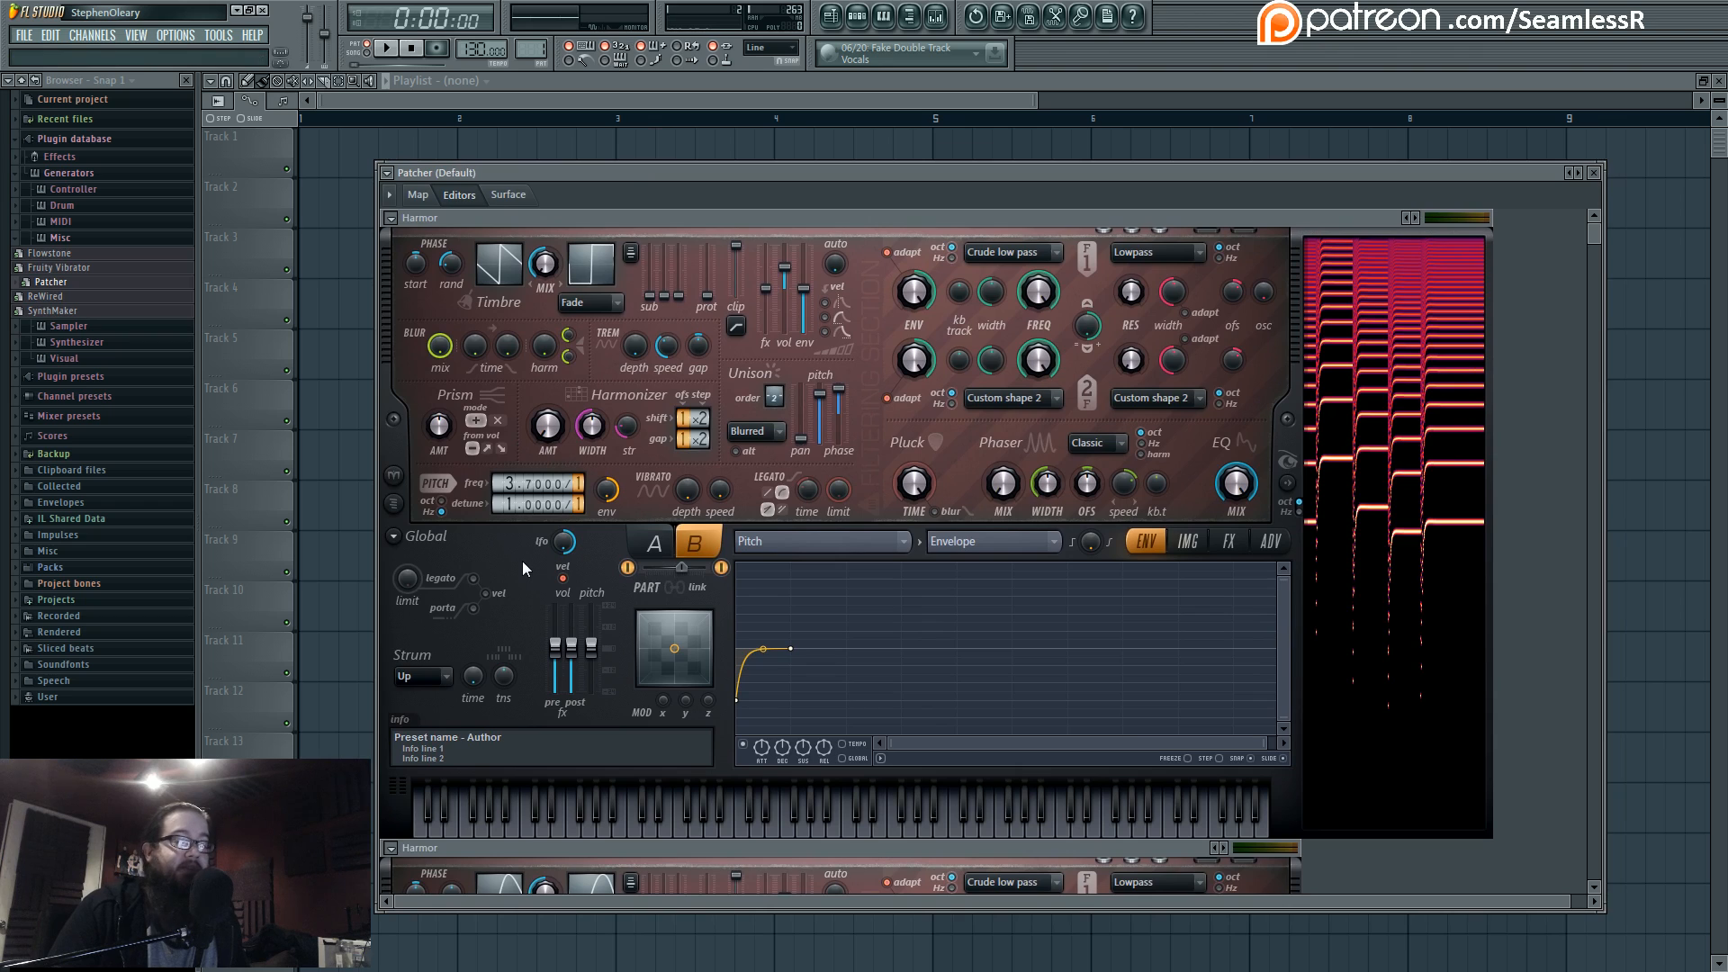